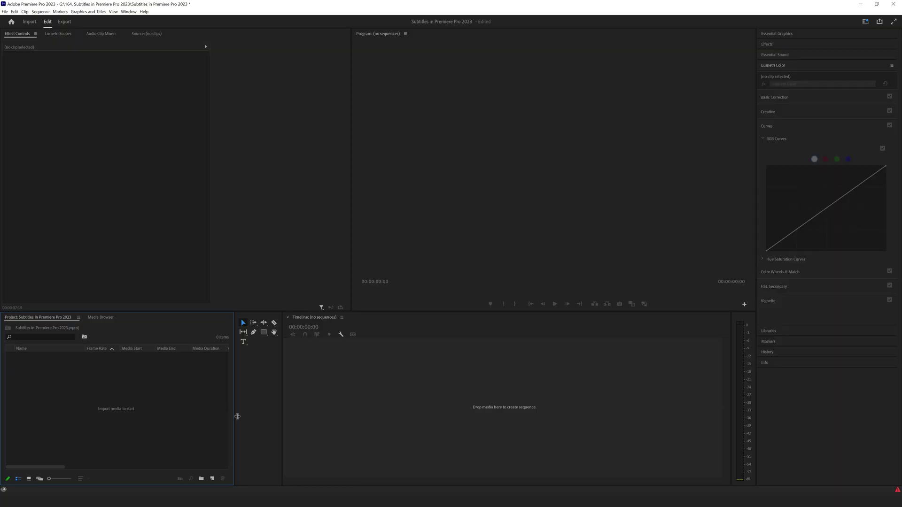
Import Motion Array Promo KaiCreative.mp4 and create a new sequence from the clip
{"action": "key", "text": "alt+Tab"}
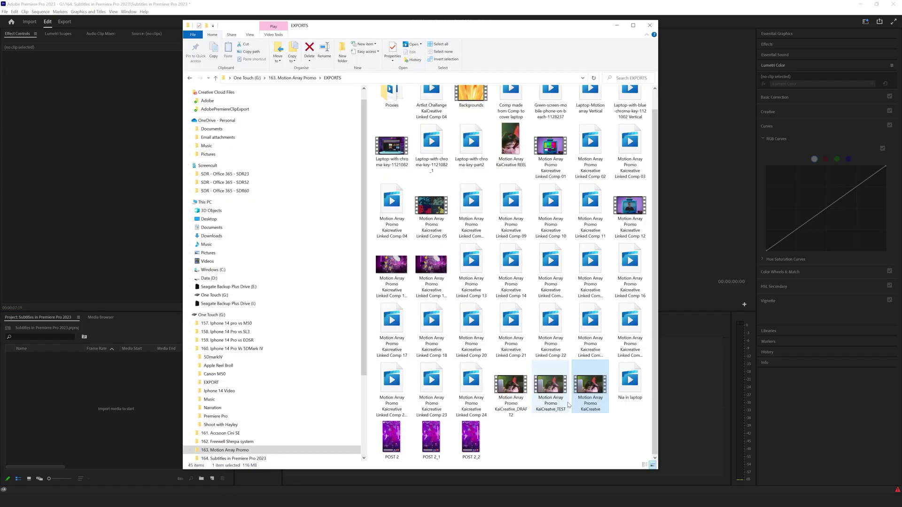
{"action": "left_click_drag", "start_coordinate": [583, 388], "coordinate": [97, 389]}
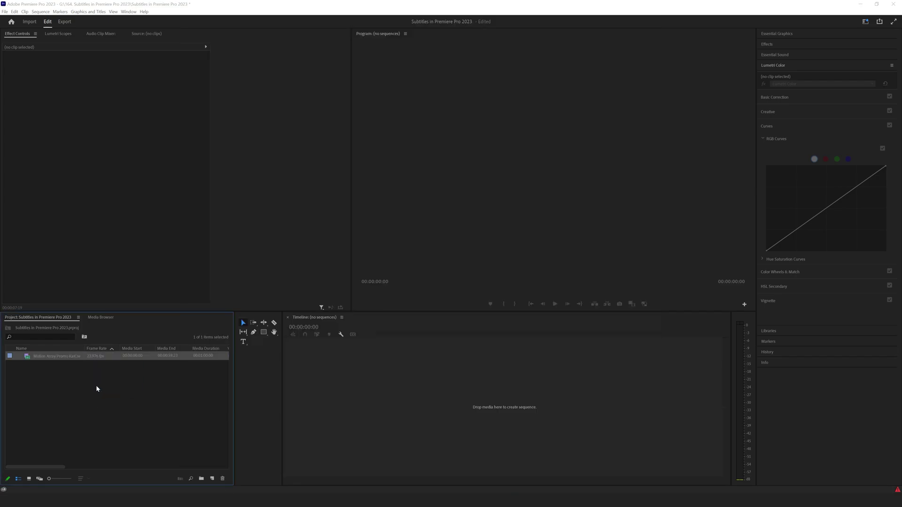
{"action": "right_click", "coordinate": [64, 360]}
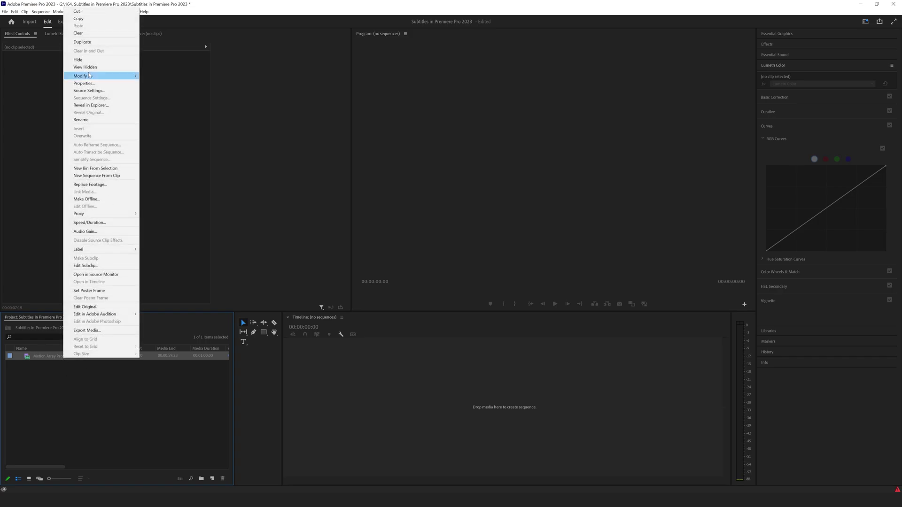
{"action": "left_click", "coordinate": [98, 175]}
Play back and scrub the sequence to review the promo footage
{"action": "left_click", "coordinate": [374, 334]}
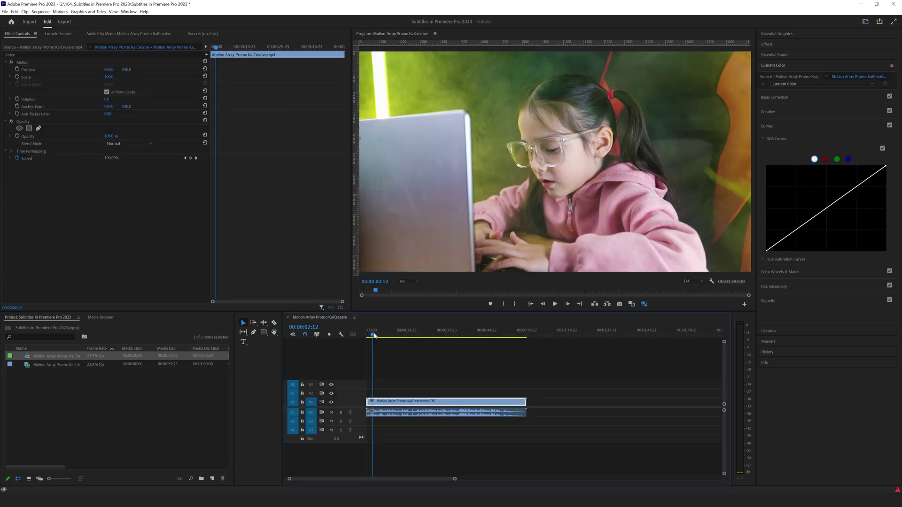
{"action": "left_click_drag", "start_coordinate": [451, 479], "coordinate": [383, 479]}
{"action": "left_click", "coordinate": [379, 332]}
{"action": "key", "text": "space"}
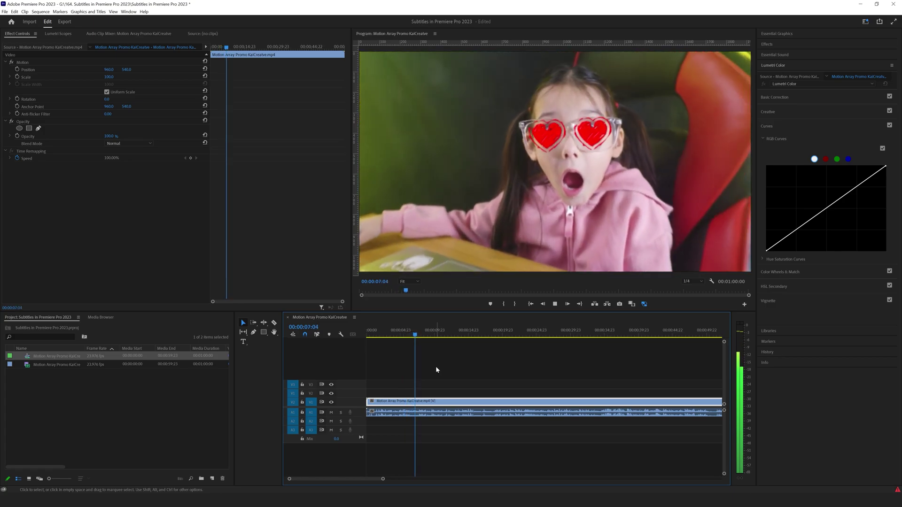
{"action": "left_click", "coordinate": [425, 340]}
{"action": "left_click_drag", "start_coordinate": [424, 340], "coordinate": [394, 338]}
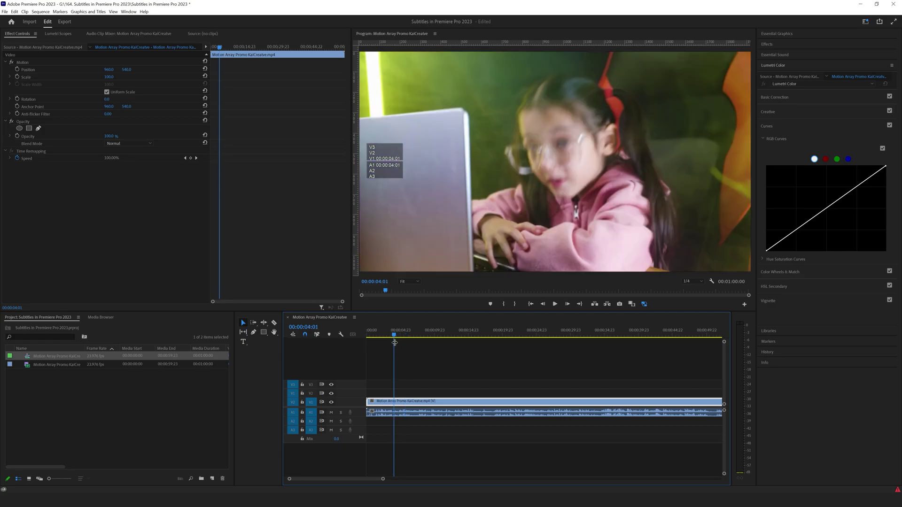
Switch to the Captions and Graphics workspace and show the Transcript tab of the Text panel
{"action": "left_click", "coordinate": [129, 12]}
{"action": "mouse_move", "coordinate": [131, 26]}
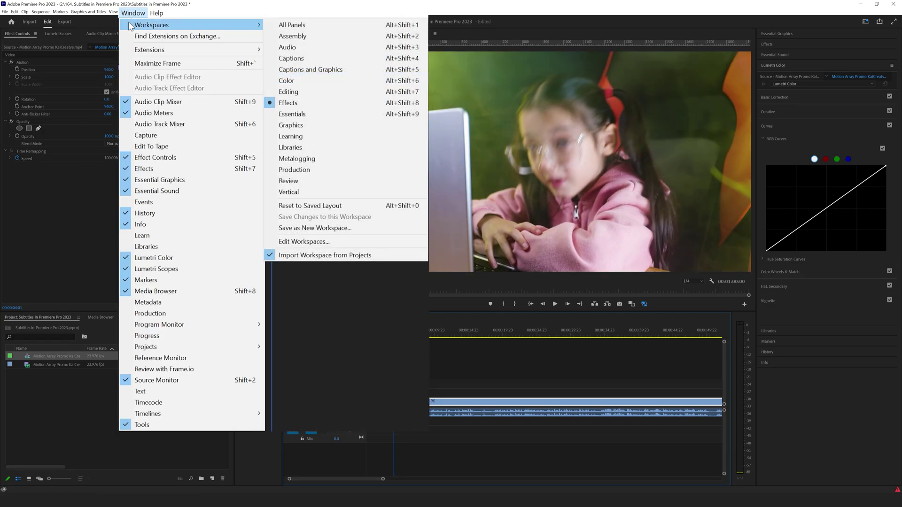
{"action": "left_click", "coordinate": [307, 71]}
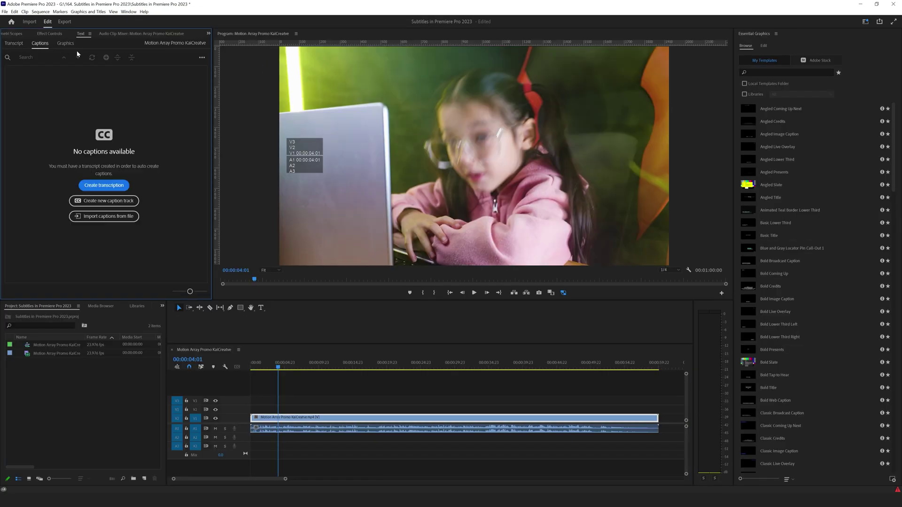
{"action": "left_click", "coordinate": [24, 47]}
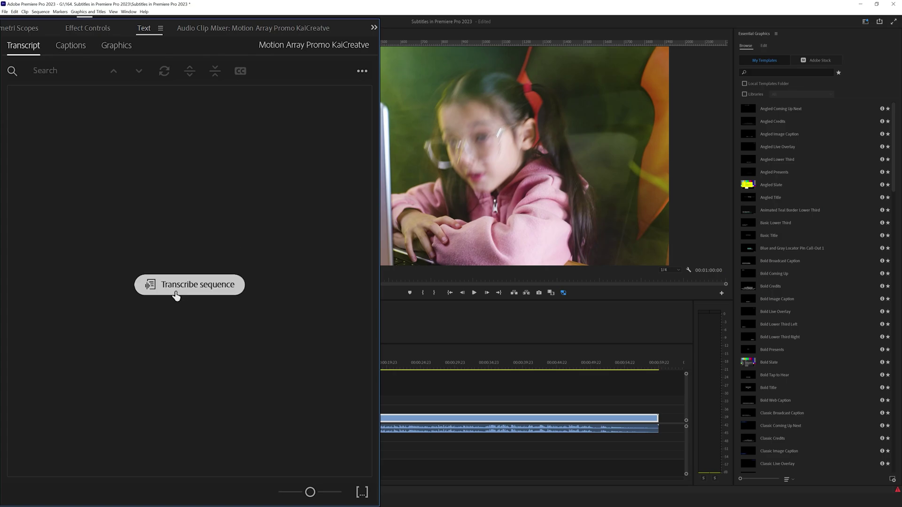
Transcribe the sequence in English (UK) using the Mix audio track
{"action": "left_click", "coordinate": [177, 291]}
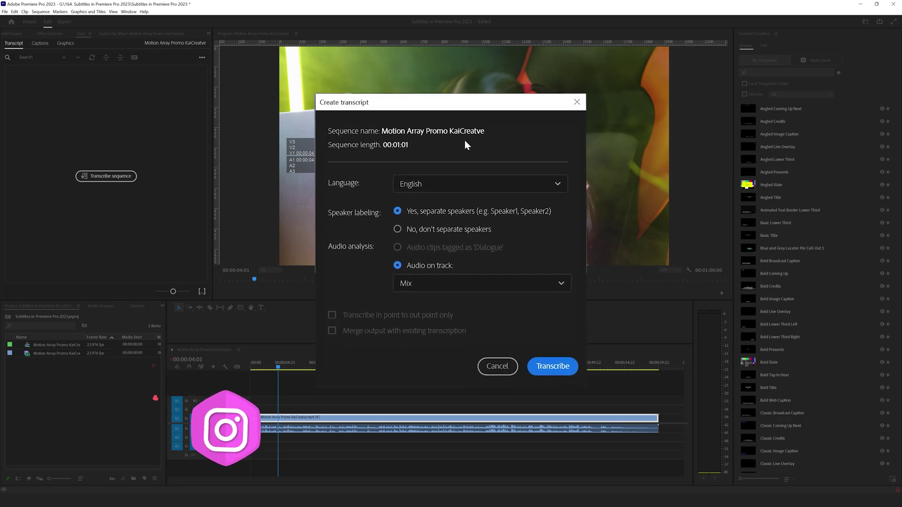
{"action": "left_click", "coordinate": [440, 182]}
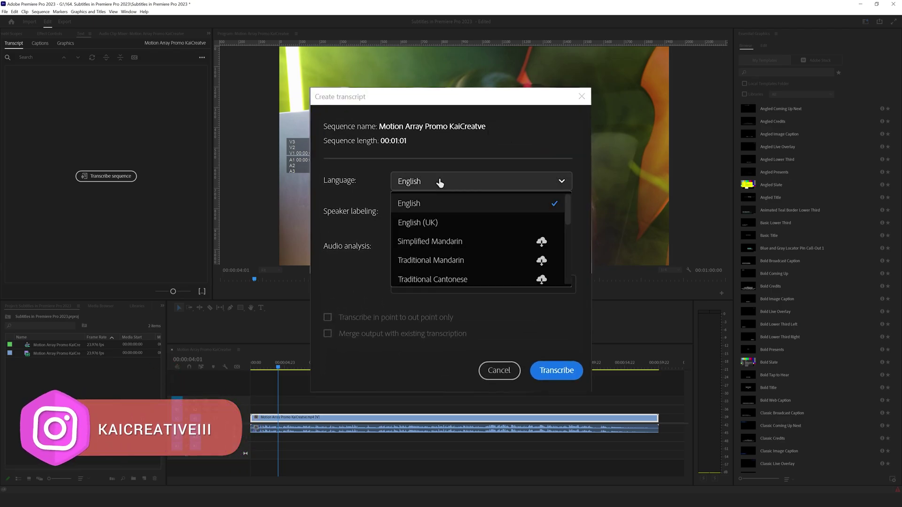
{"action": "left_click_drag", "start_coordinate": [567, 206], "coordinate": [562, 185]}
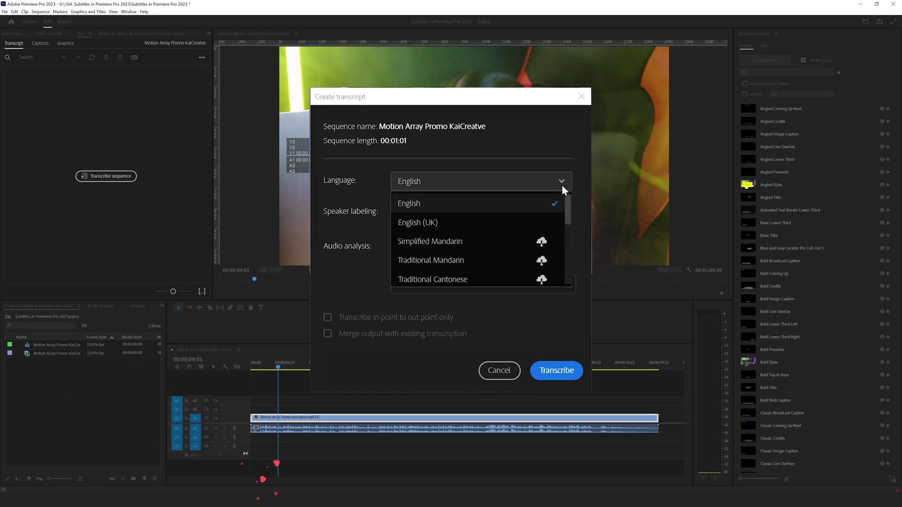
{"action": "left_click", "coordinate": [416, 224]}
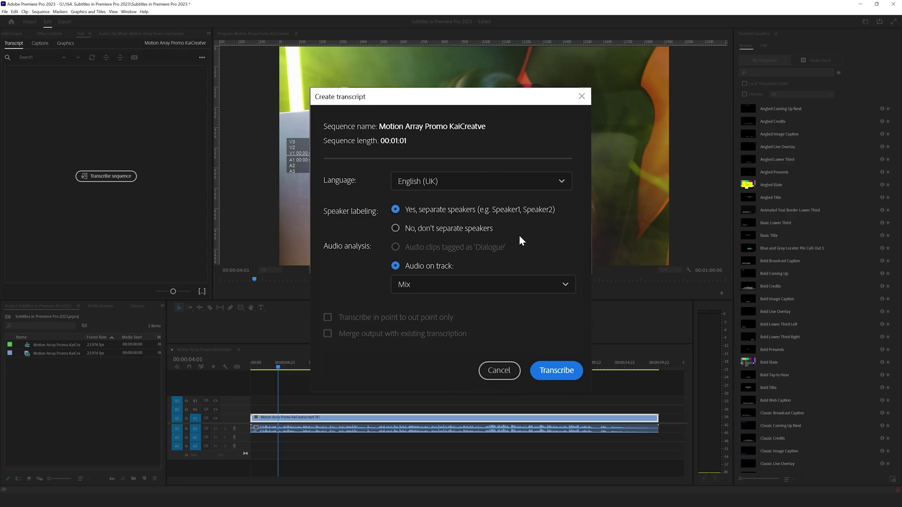
{"action": "left_click", "coordinate": [417, 285]}
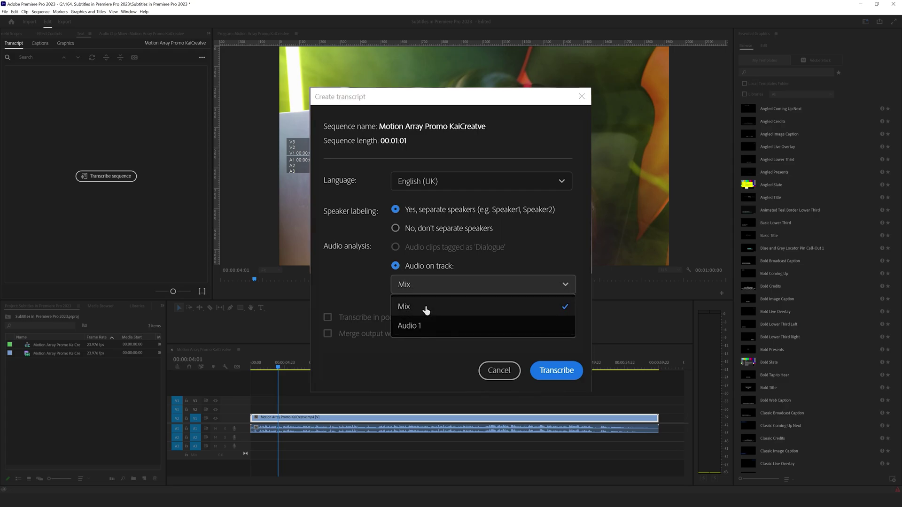
{"action": "left_click", "coordinate": [426, 309]}
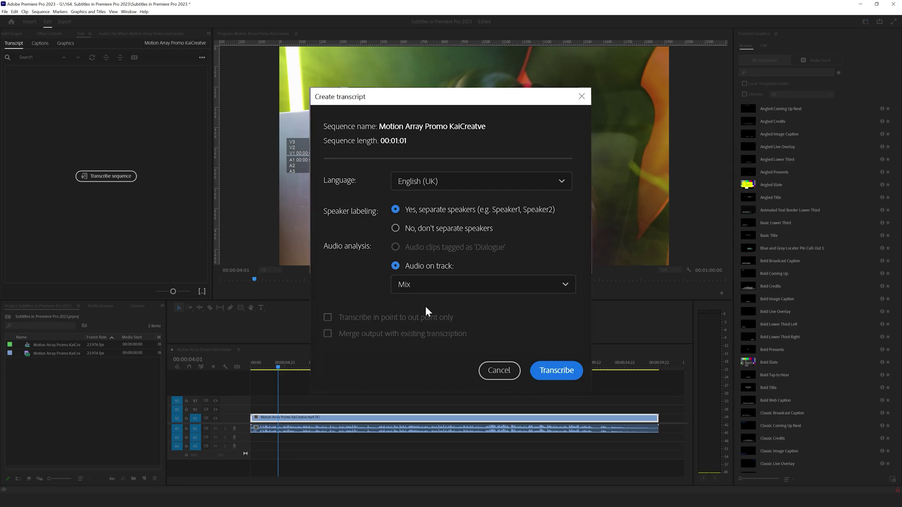
{"action": "left_click", "coordinate": [556, 376]}
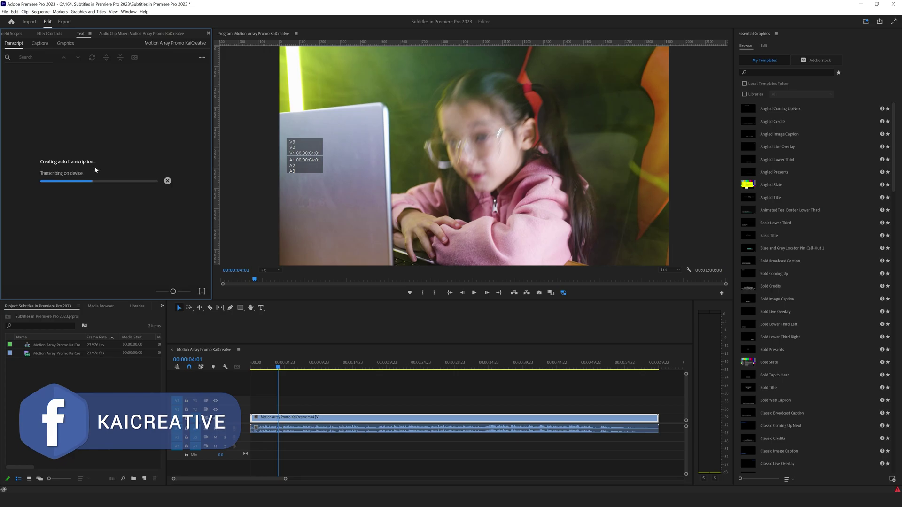
Review the completed Speaker 1 / Speaker 2 transcript, jumping to the word 'to'
{"action": "left_click", "coordinate": [188, 79]}
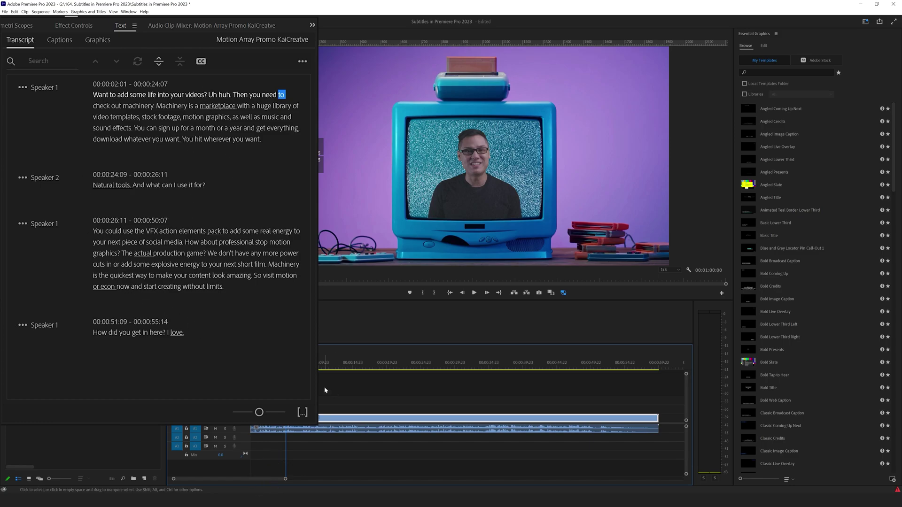
Create captions with the Subtitle default preset and Lines set to Single
{"action": "left_click", "coordinate": [202, 65]}
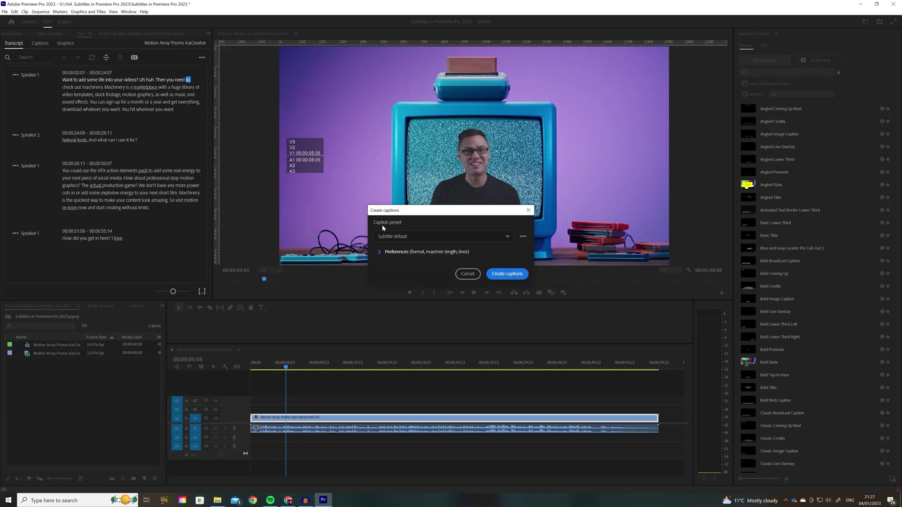
{"action": "left_click", "coordinate": [408, 239]}
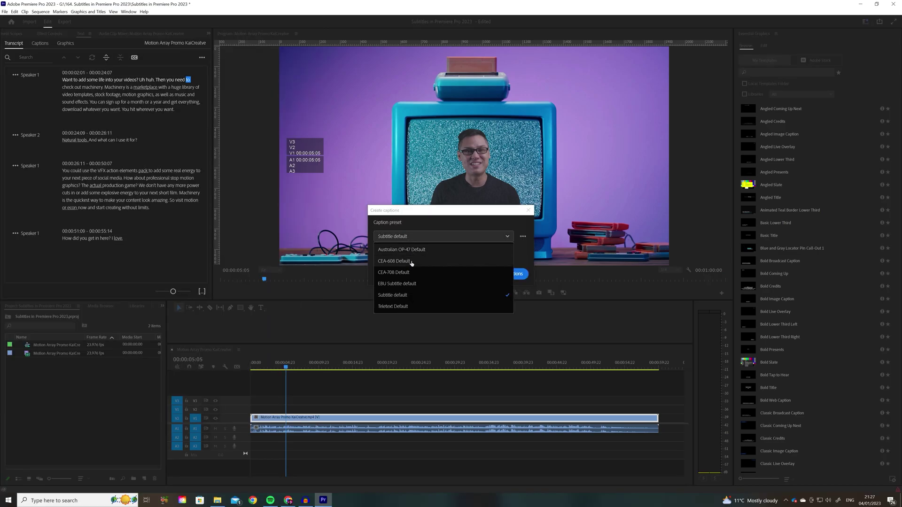
{"action": "left_click", "coordinate": [446, 295]}
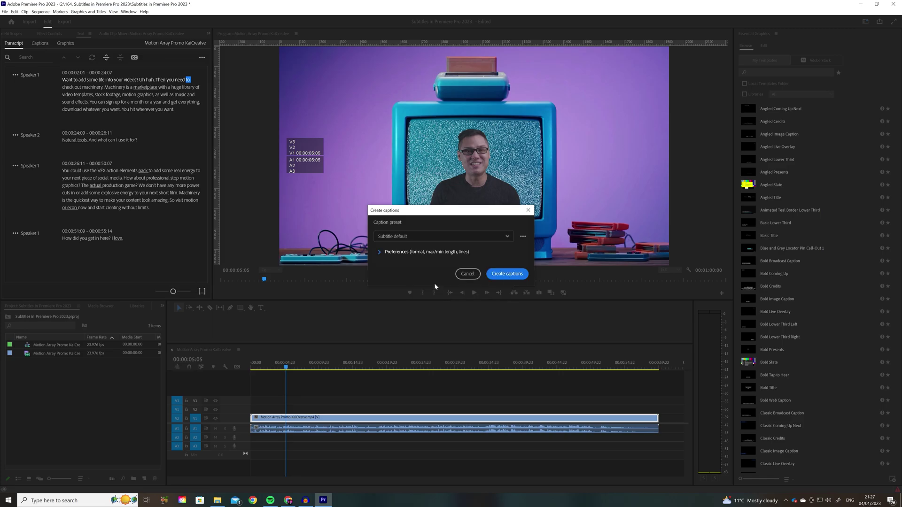
{"action": "left_click", "coordinate": [380, 254]}
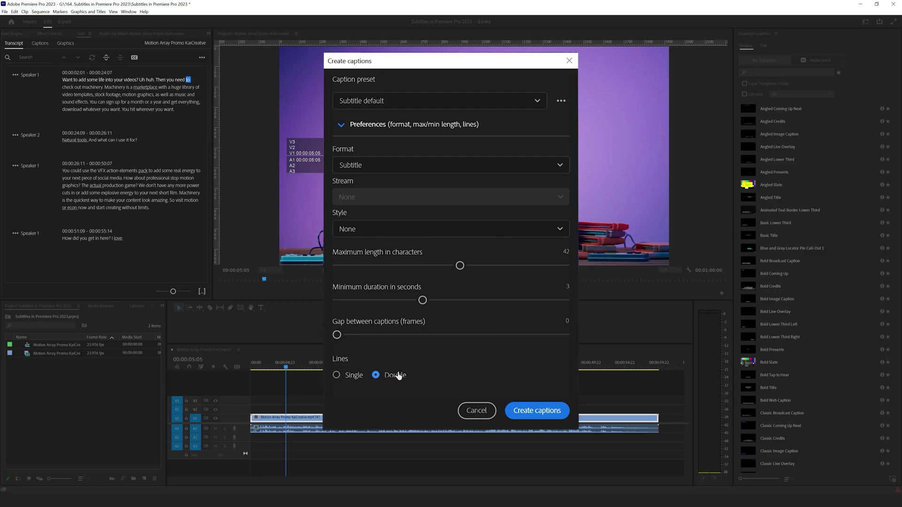
{"action": "left_click", "coordinate": [337, 376]}
{"action": "left_click", "coordinate": [538, 417]}
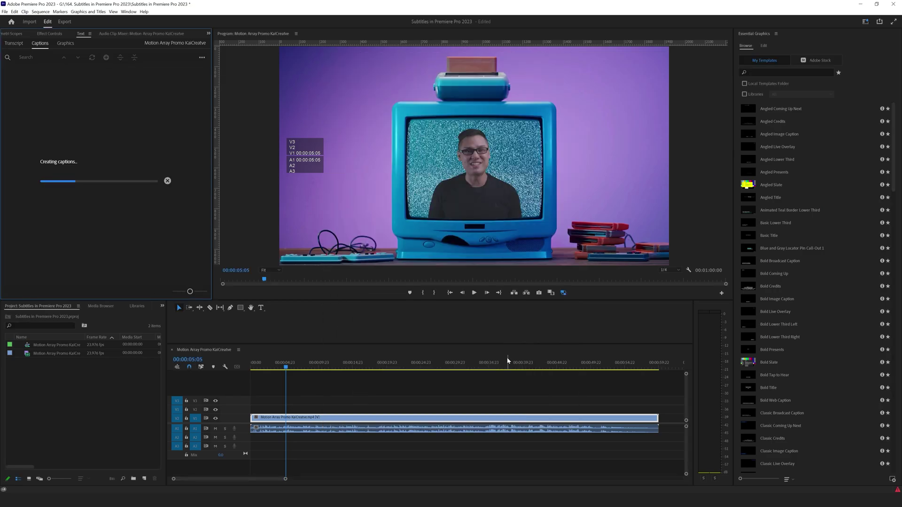
{"action": "mouse_move", "coordinate": [271, 361]}
{"action": "left_mouse_down"}
{"action": "mouse_move", "coordinate": [282, 362]}
{"action": "mouse_move", "coordinate": [272, 365]}
{"action": "left_mouse_up"}
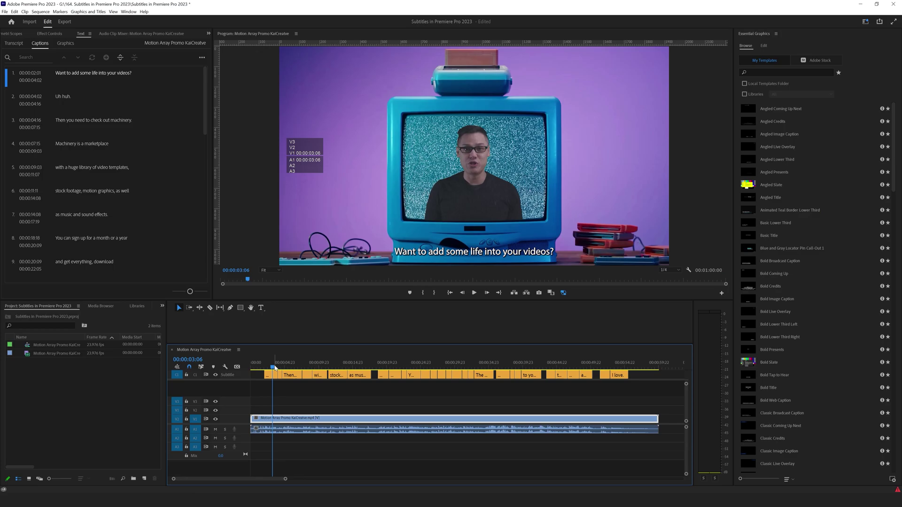
{"action": "key", "text": "space"}
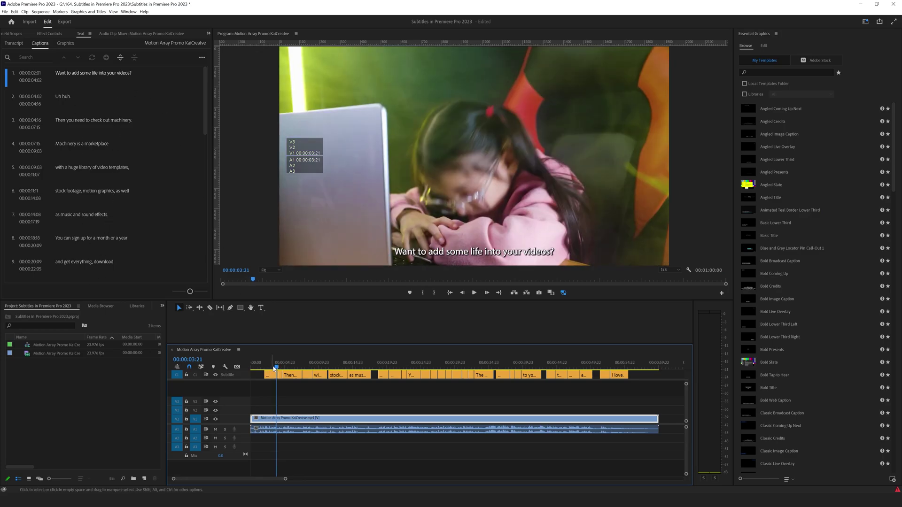
{"action": "left_click", "coordinate": [289, 367]}
{"action": "left_click_drag", "start_coordinate": [289, 366], "coordinate": [290, 367]}
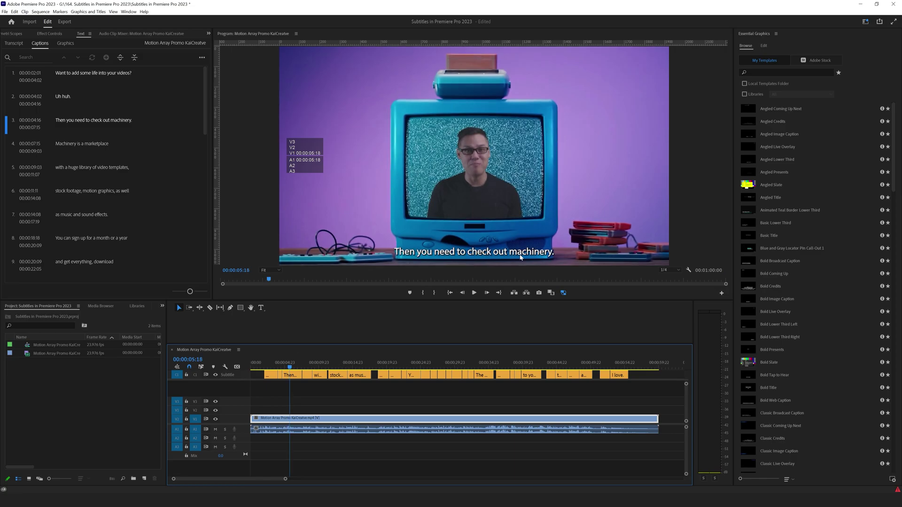
{"action": "left_click", "coordinate": [264, 364]}
{"action": "left_click", "coordinate": [294, 364]}
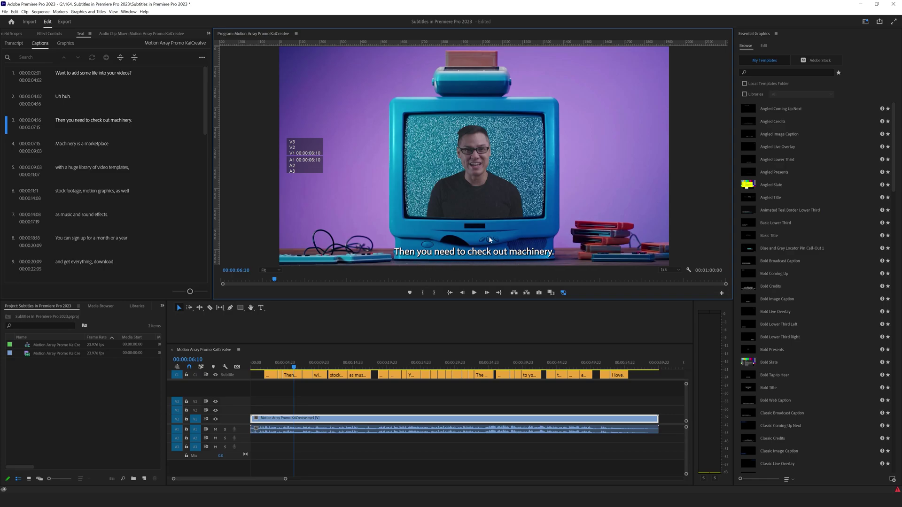
Replace 'machinery.' with 'Motion Array' in the third caption's text
{"action": "left_click", "coordinate": [118, 124]}
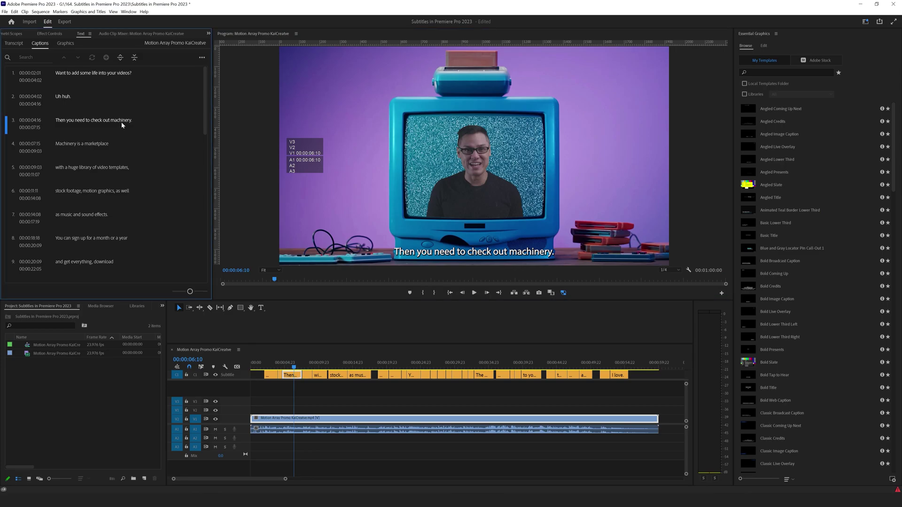
{"action": "left_click", "coordinate": [119, 124]}
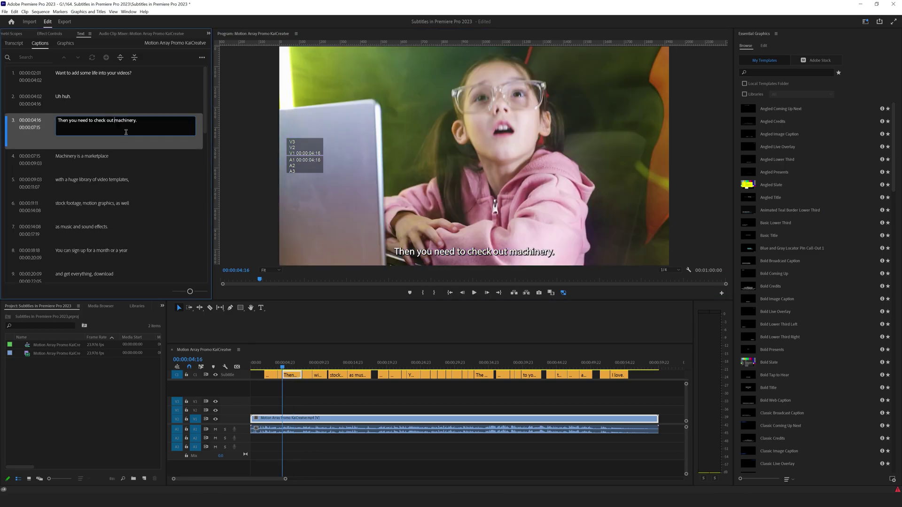
{"action": "left_click_drag", "start_coordinate": [115, 120], "coordinate": [147, 121]}
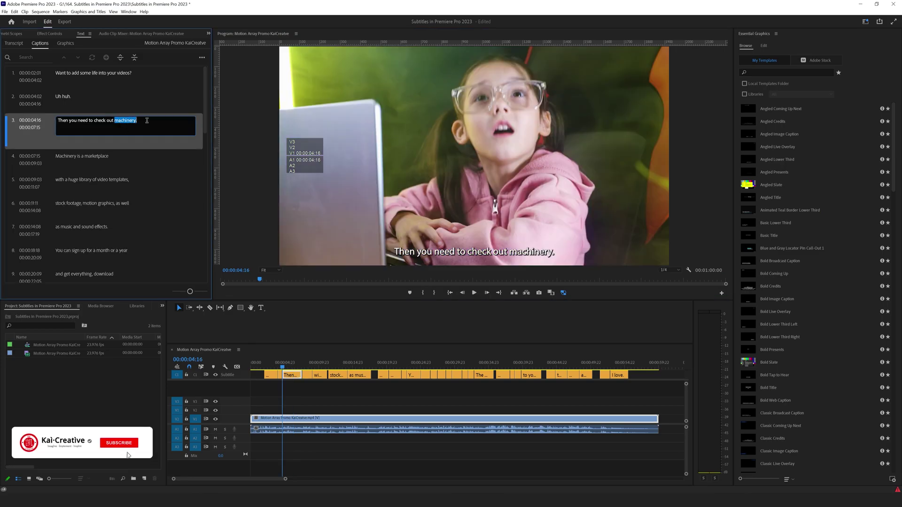
{"action": "type", "text": "M"}
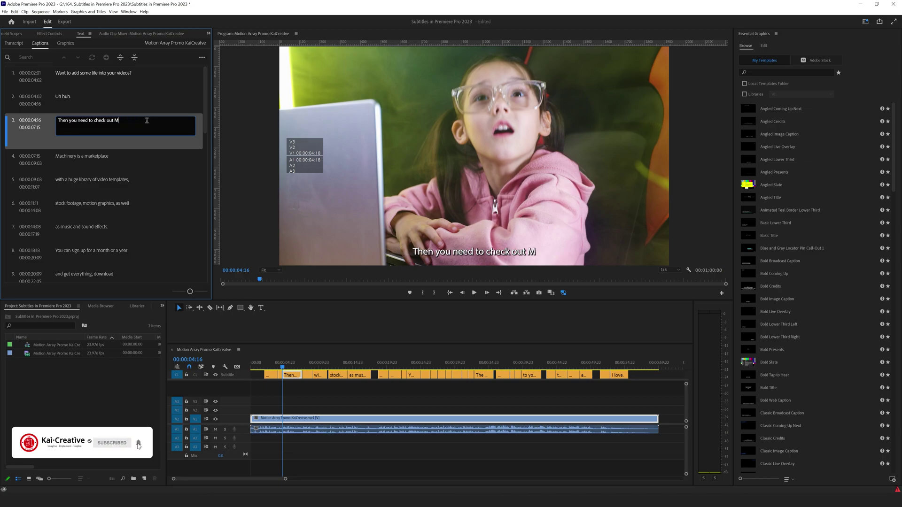
{"action": "type", "text": "otion Array"}
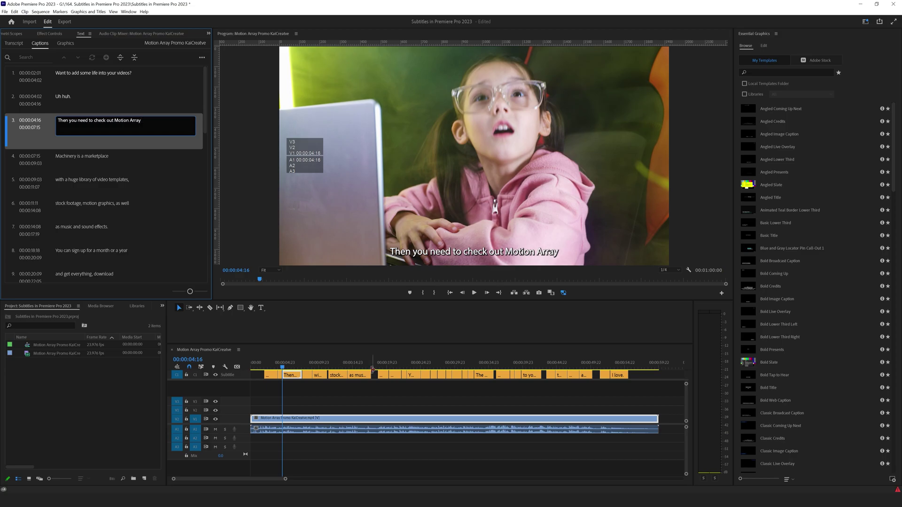
{"action": "left_click", "coordinate": [322, 400]}
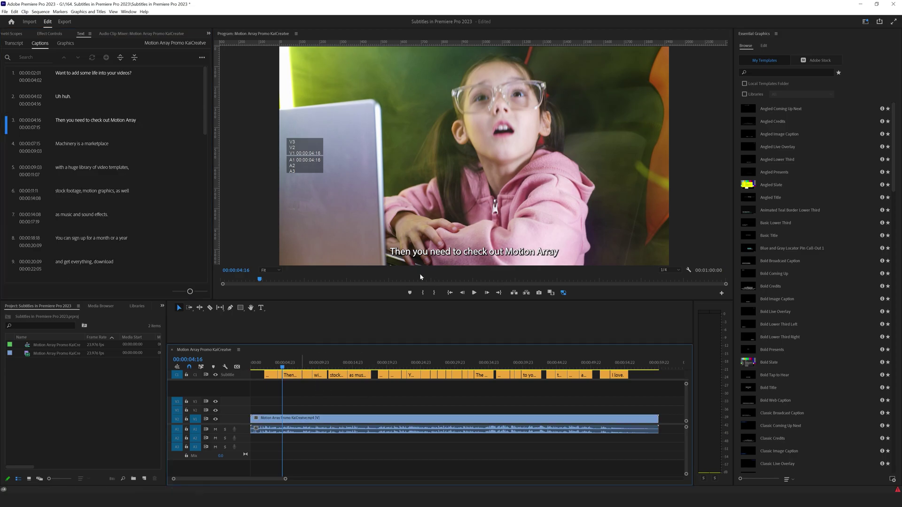
Select the edited caption in the Program monitor and play the video to review it
{"action": "left_click", "coordinate": [507, 257]}
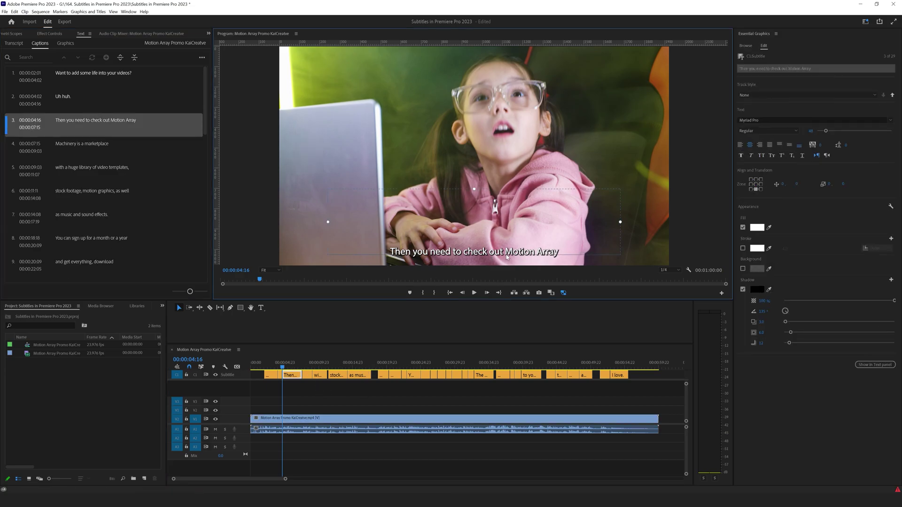
{"action": "double_click", "coordinate": [520, 253]}
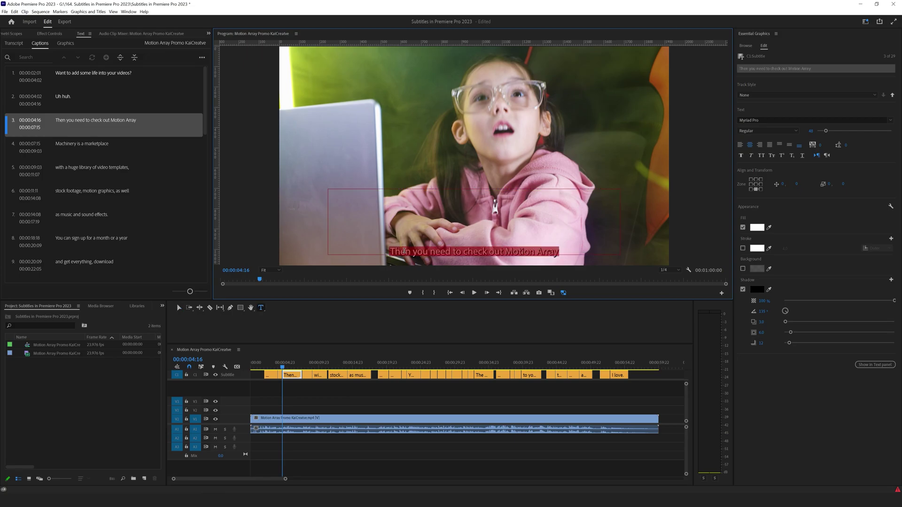
{"action": "key", "text": "Escape"}
{"action": "key", "text": "space"}
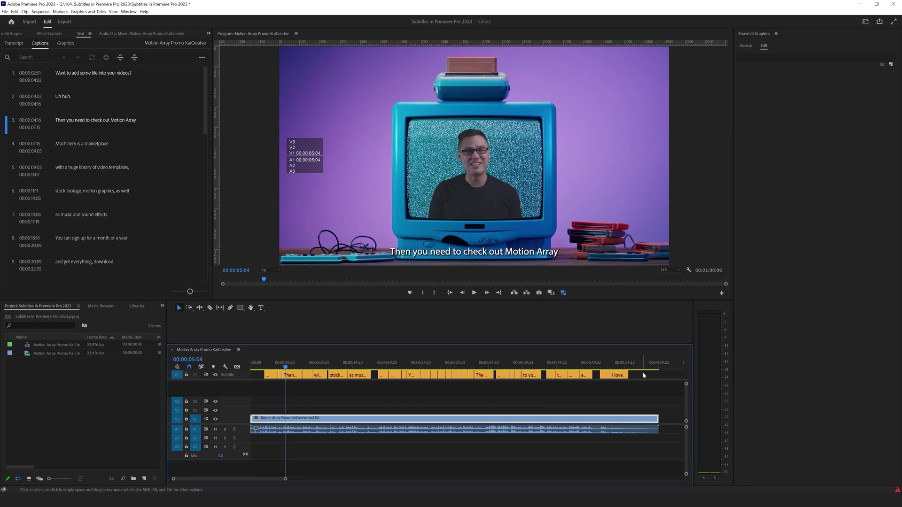
Select all caption clips and set their font to Objective Bold
{"action": "left_click_drag", "start_coordinate": [643, 372], "coordinate": [254, 392]}
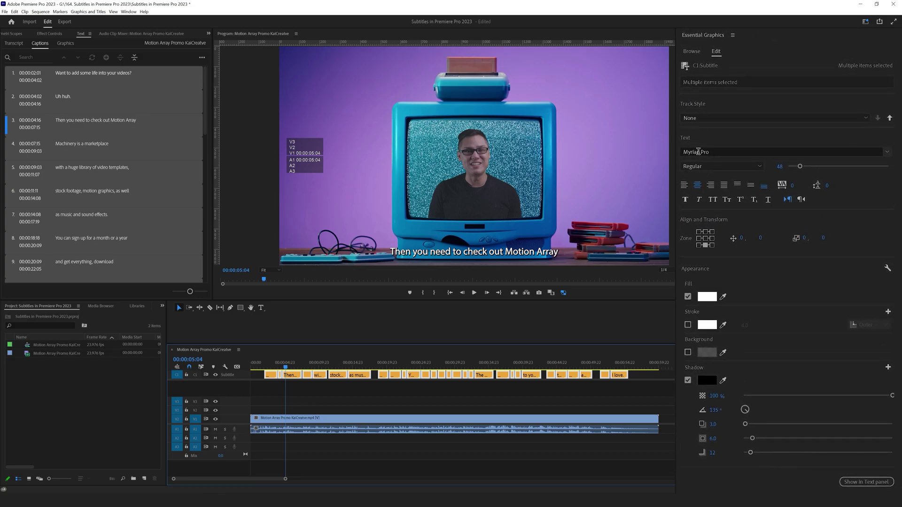
{"action": "left_click", "coordinate": [711, 150]}
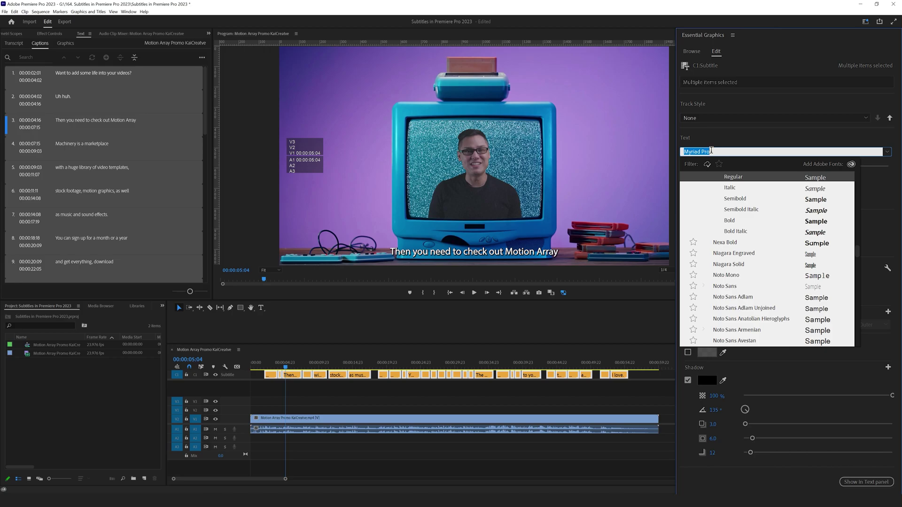
{"action": "type", "text": "Objective"}
{"action": "left_click", "coordinate": [775, 164]}
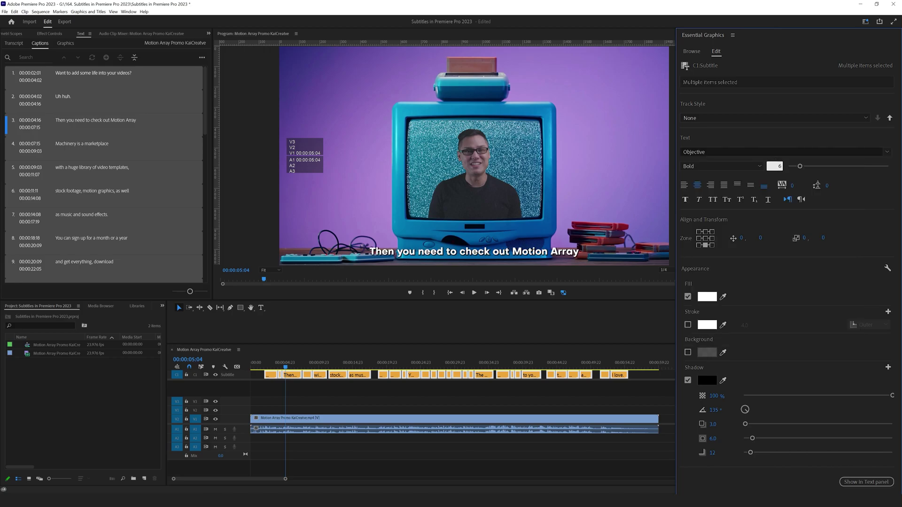
Set all captions to size 65, centre them in the Zone grid, and lower them toward the TV's base
{"action": "key", "text": "Return"}
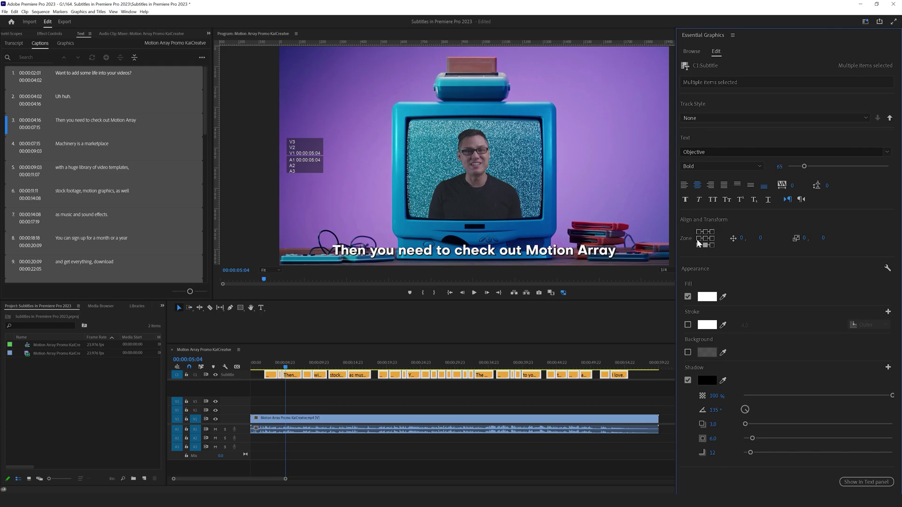
{"action": "left_click", "coordinate": [705, 238]}
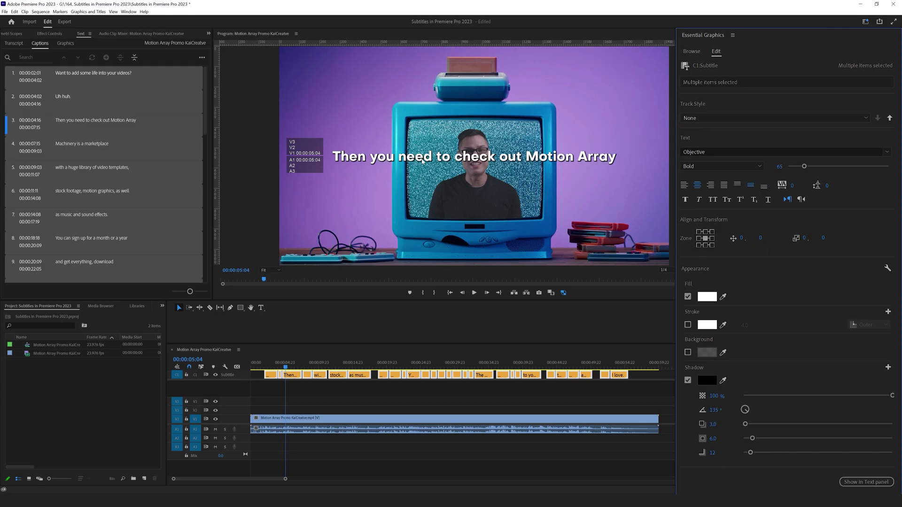
{"action": "left_click", "coordinate": [705, 232]}
{"action": "left_click", "coordinate": [712, 233]}
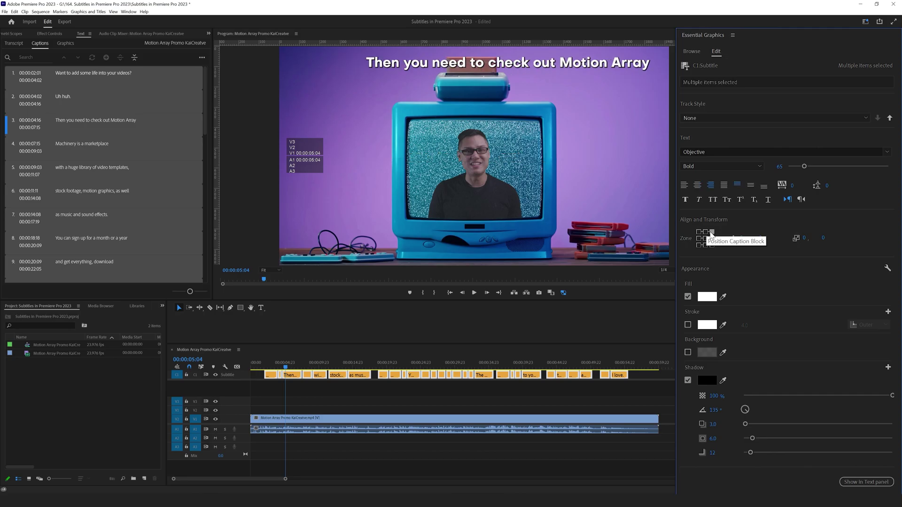
{"action": "left_click", "coordinate": [698, 232]}
{"action": "left_click", "coordinate": [705, 245]}
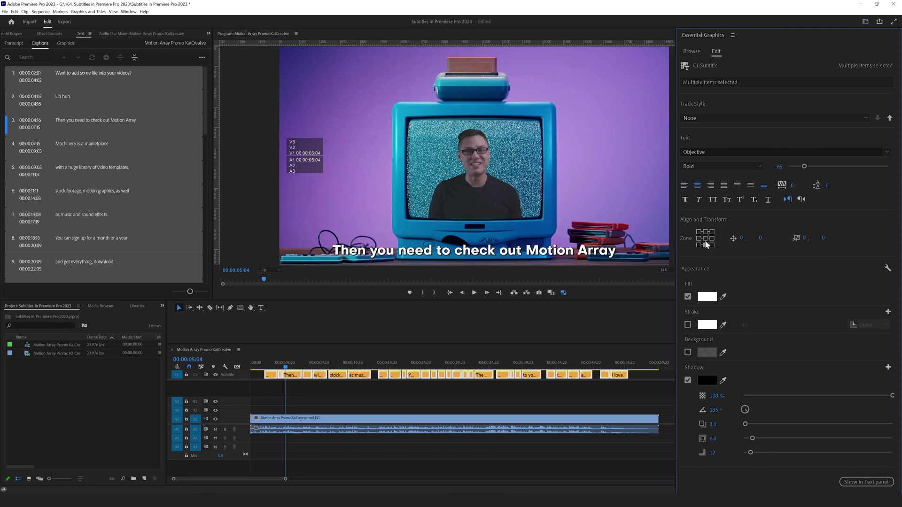
{"action": "left_click", "coordinate": [705, 238]}
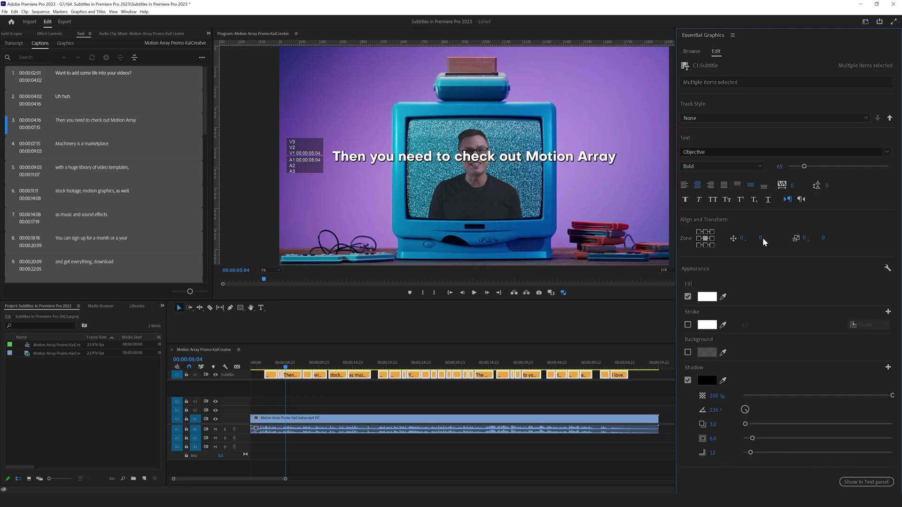
{"action": "left_click_drag", "start_coordinate": [760, 240], "coordinate": [841, 241]}
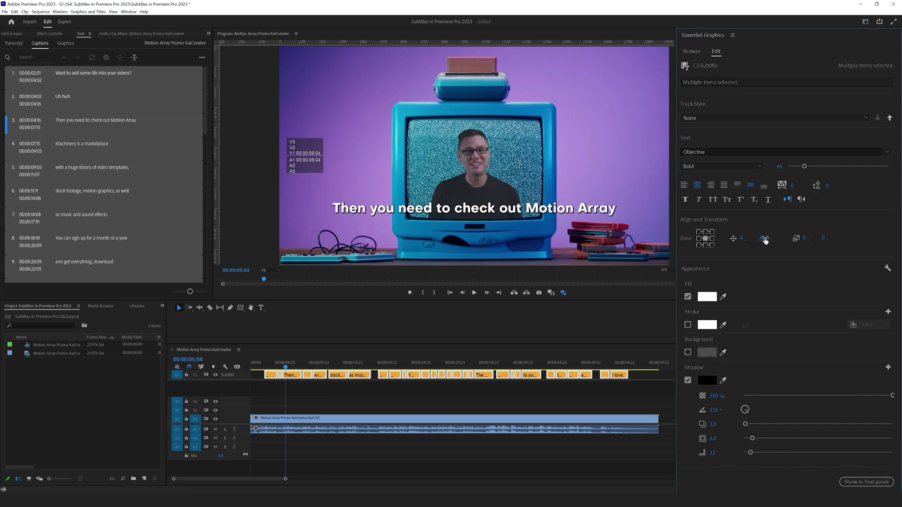
{"action": "left_click_drag", "start_coordinate": [765, 240], "coordinate": [818, 242]}
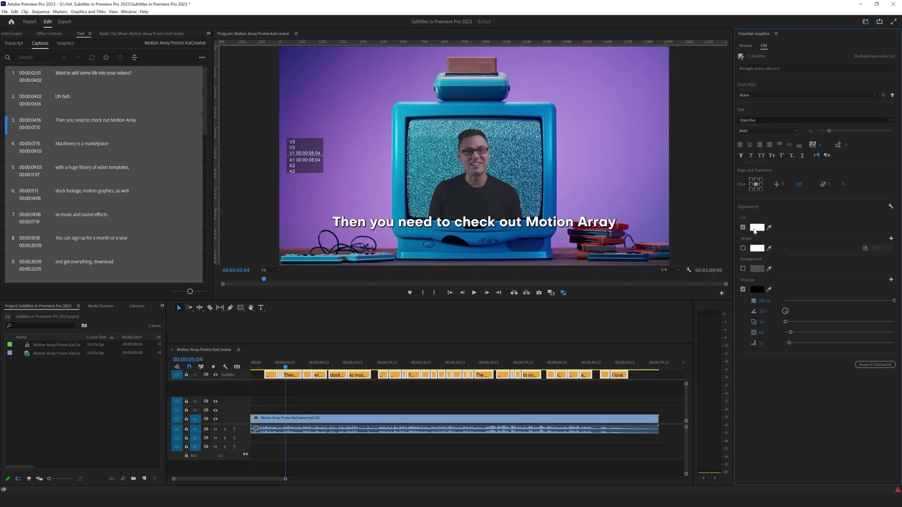
Fill all caption text with yellow, hex FFF000
{"action": "left_click", "coordinate": [759, 229]}
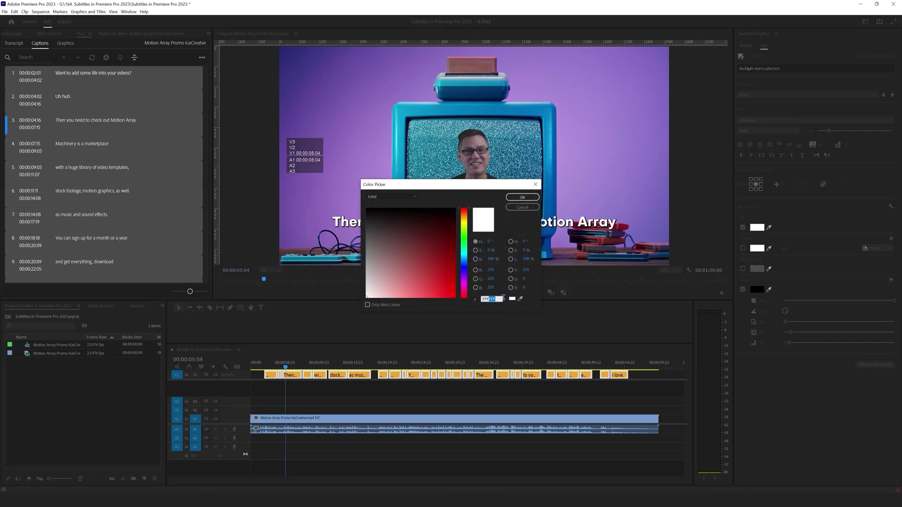
{"action": "type", "text": "00"}
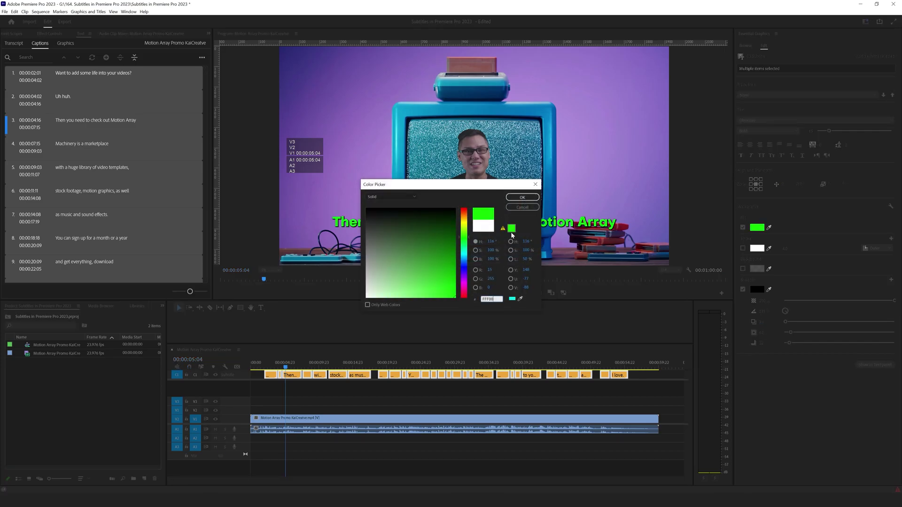
{"action": "type", "text": ":0"}
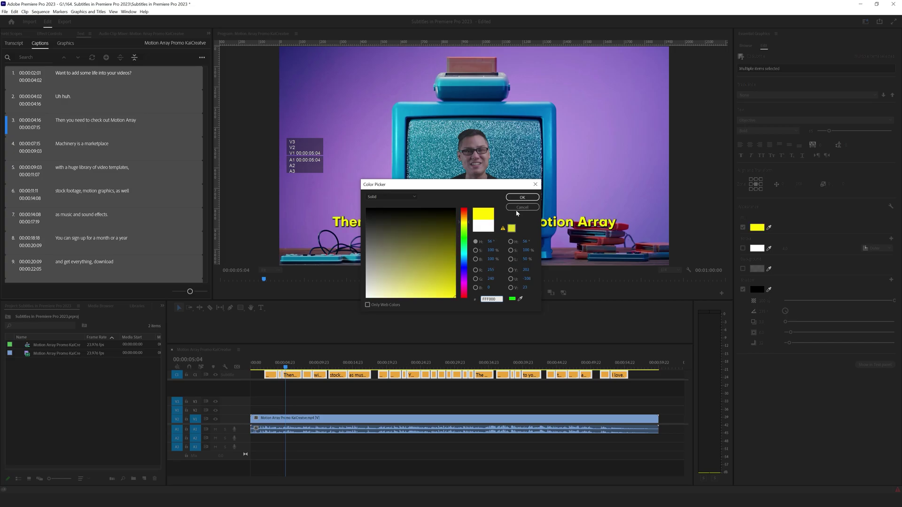
{"action": "left_click", "coordinate": [522, 197]}
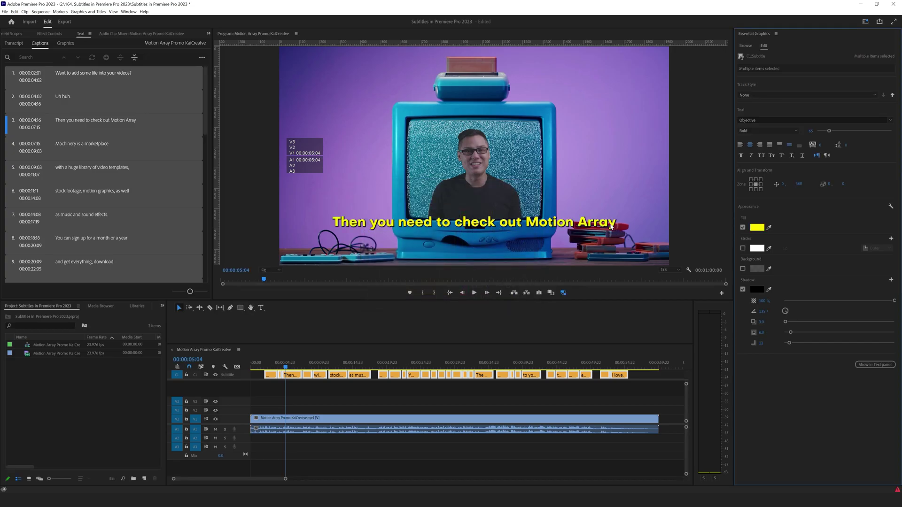
Colour the words 'Motion Array' in the third caption white (FFFFFF)
{"action": "left_click", "coordinate": [296, 391]}
{"action": "left_click", "coordinate": [290, 367]}
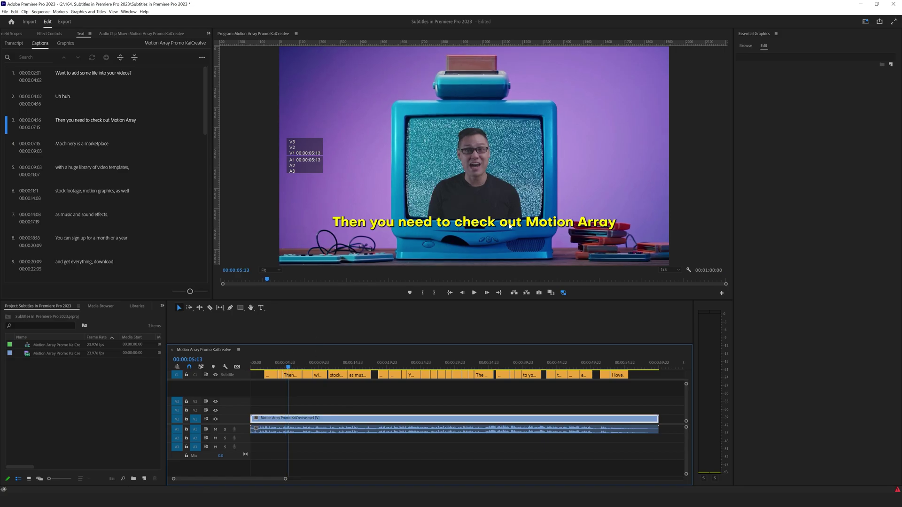
{"action": "left_click", "coordinate": [527, 224]}
{"action": "left_click_drag", "start_coordinate": [525, 225], "coordinate": [616, 223]}
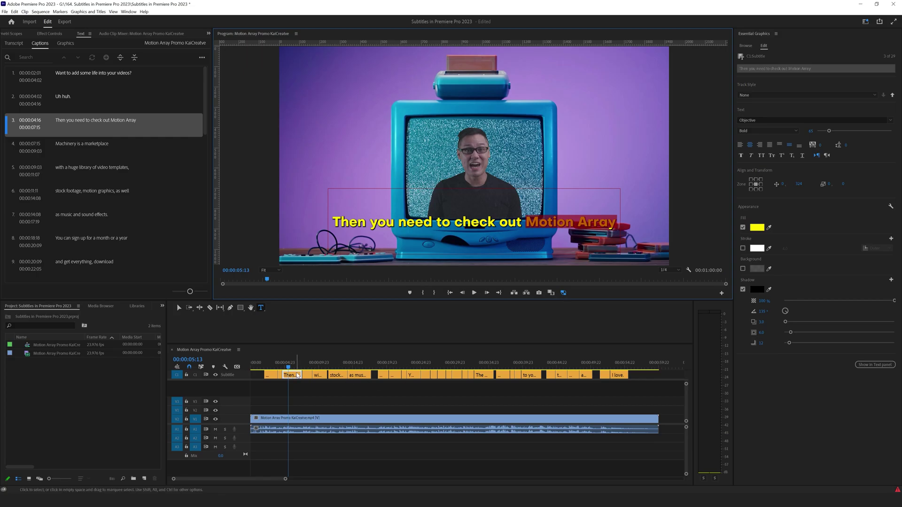
{"action": "left_click_drag", "start_coordinate": [526, 225], "coordinate": [616, 224]}
{"action": "left_click", "coordinate": [757, 233]}
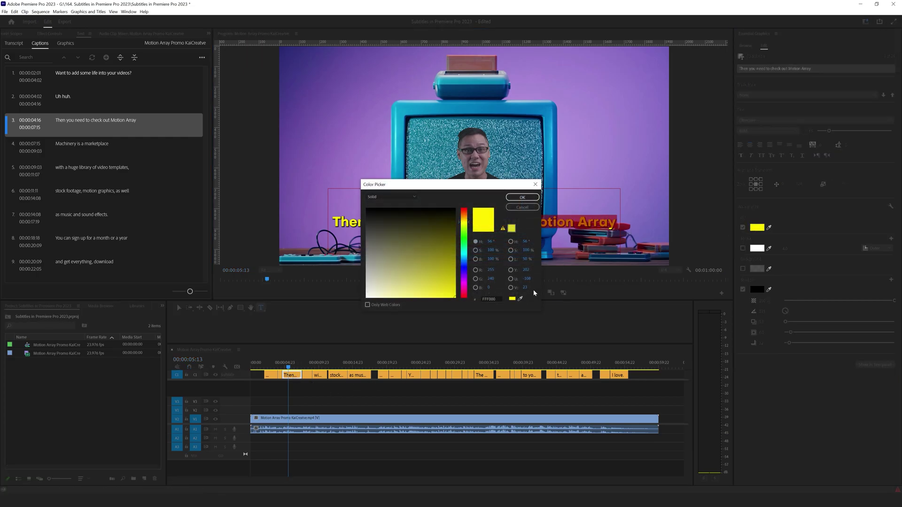
{"action": "left_click", "coordinate": [493, 298]}
{"action": "key", "text": "BackSpace"}
{"action": "key", "text": "BackSpace"}
{"action": "key", "text": "BackSpace"}
{"action": "type", "text": "fff"}
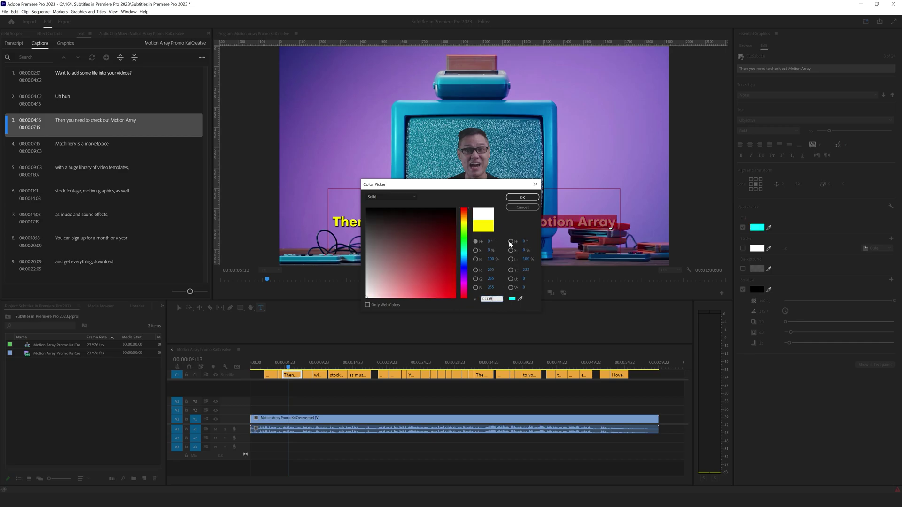
{"action": "left_click", "coordinate": [519, 198]}
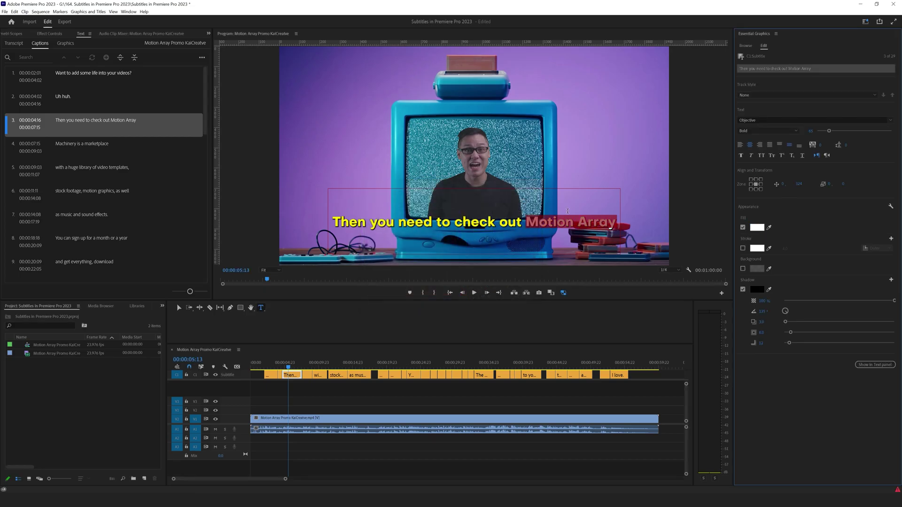
{"action": "left_click", "coordinate": [353, 384]}
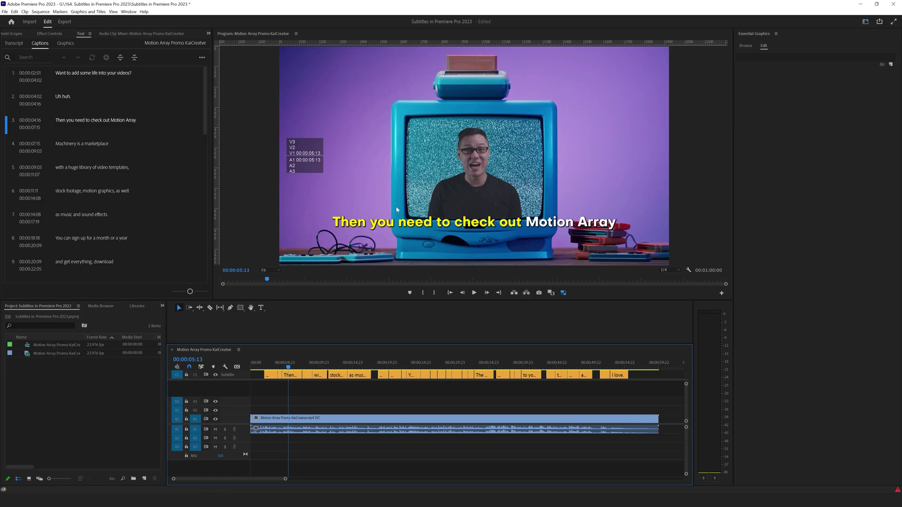
Select all captions and raise their drop shadow size to about 26, then grab caption 11's start
{"action": "key", "text": "ctrl+a"}
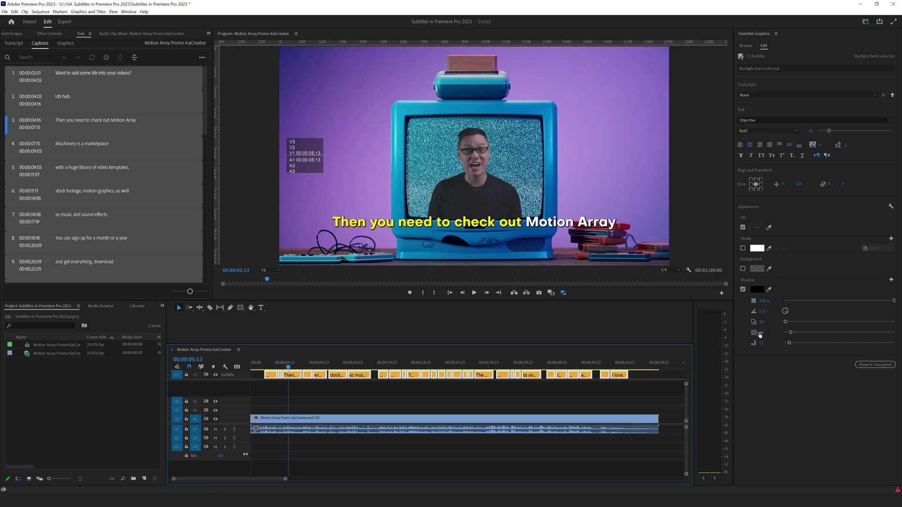
{"action": "left_click_drag", "start_coordinate": [792, 333], "coordinate": [808, 333]}
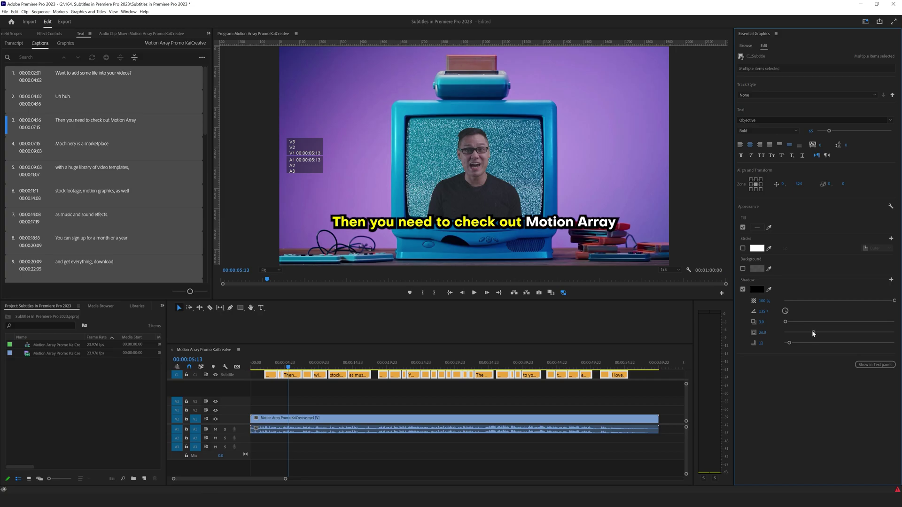
{"action": "left_click", "coordinate": [763, 333]}
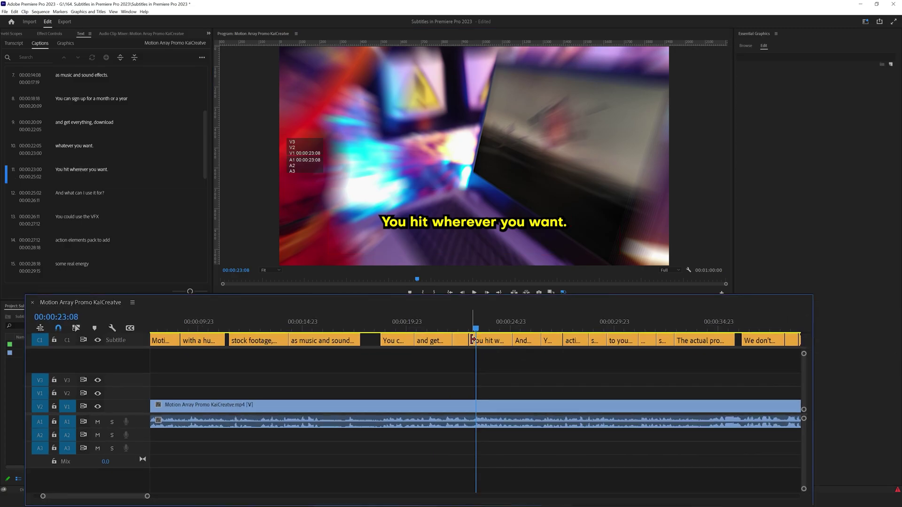
{"action": "mouse_move", "coordinate": [477, 339]}
{"action": "left_mouse_down"}
{"action": "mouse_move", "coordinate": [495, 338]}
{"action": "mouse_move", "coordinate": [476, 330]}
{"action": "left_mouse_up"}
Snap caption 11 'You hit wherever you want.' to start at 00:00:23:10, closing the gap
{"action": "left_click", "coordinate": [493, 331]}
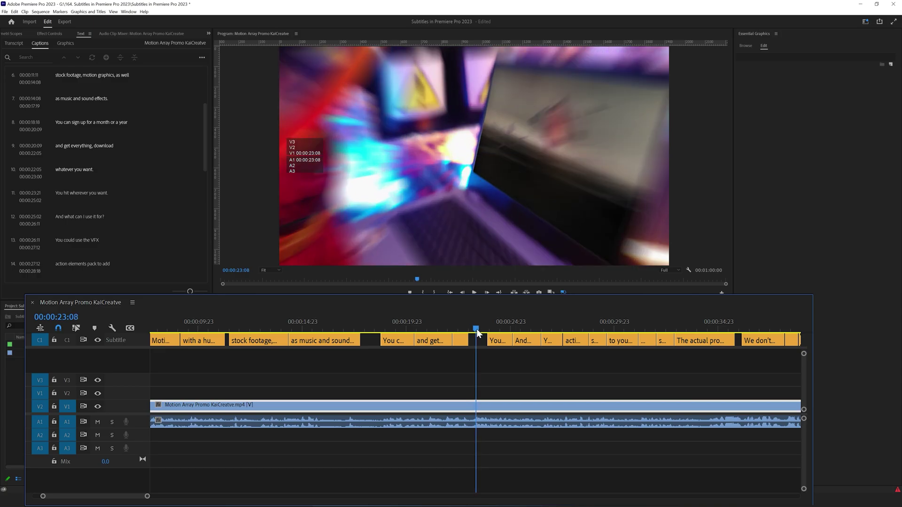
{"action": "left_click", "coordinate": [477, 323]}
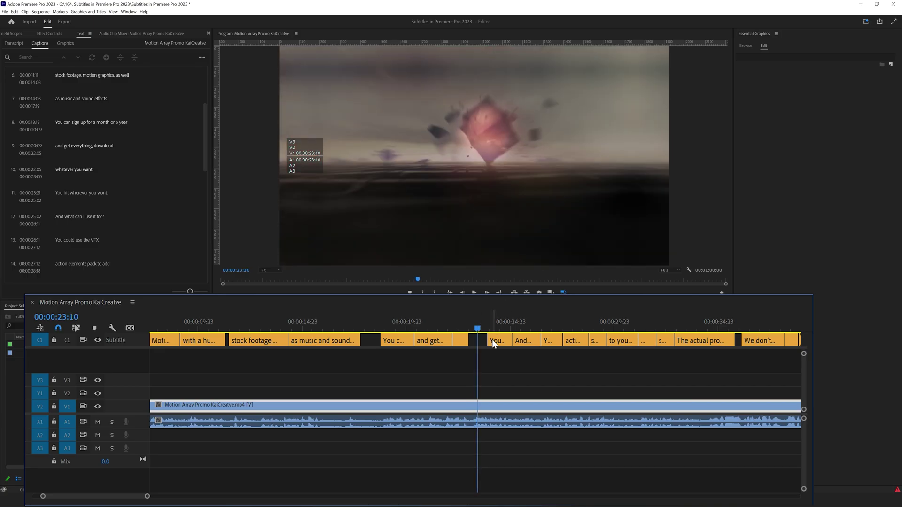
{"action": "mouse_move", "coordinate": [487, 338]}
{"action": "left_mouse_down"}
{"action": "mouse_move", "coordinate": [477, 339]}
{"action": "mouse_move", "coordinate": [491, 329]}
{"action": "mouse_move", "coordinate": [484, 330]}
{"action": "mouse_move", "coordinate": [562, 331]}
{"action": "mouse_move", "coordinate": [494, 333]}
{"action": "left_mouse_up"}
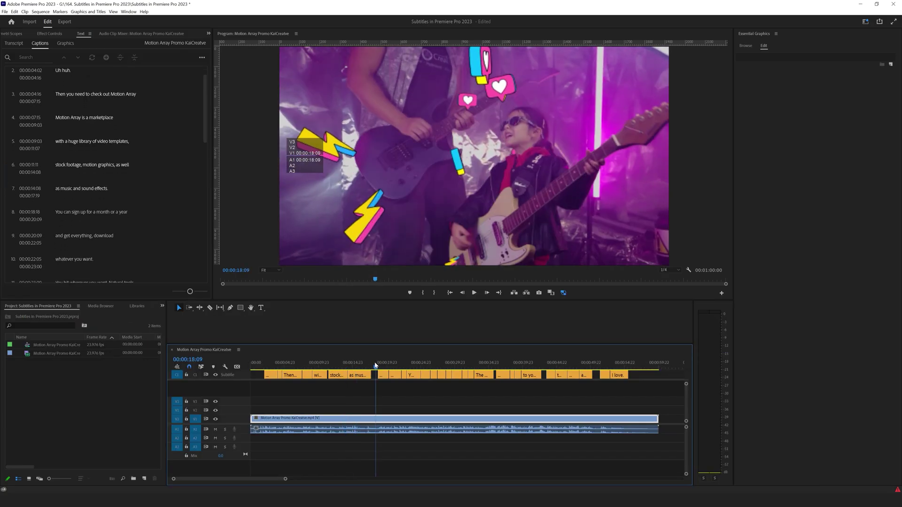
{"action": "left_click_drag", "start_coordinate": [374, 366], "coordinate": [268, 367]}
{"action": "key", "text": "space"}
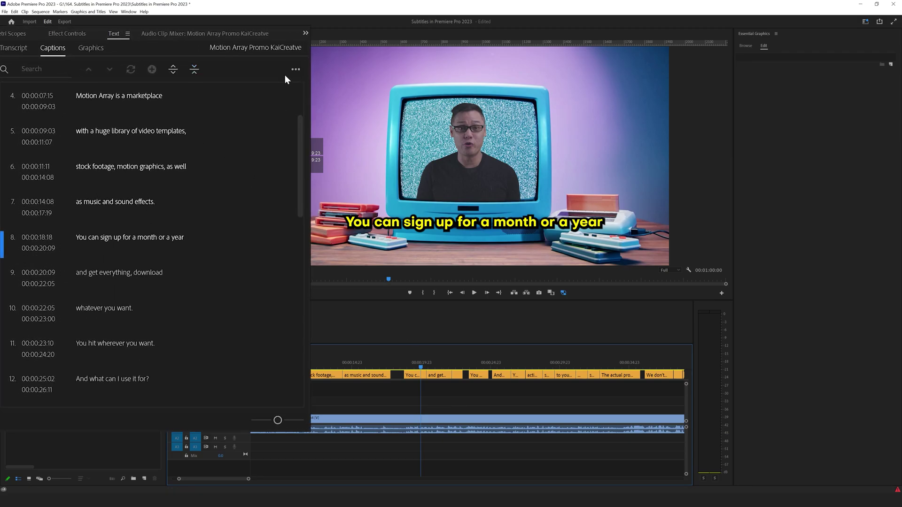
Export the captions to an SRT file in the 164. Subtitles in Premiere Pro 2023 folder
{"action": "left_click", "coordinate": [295, 70]}
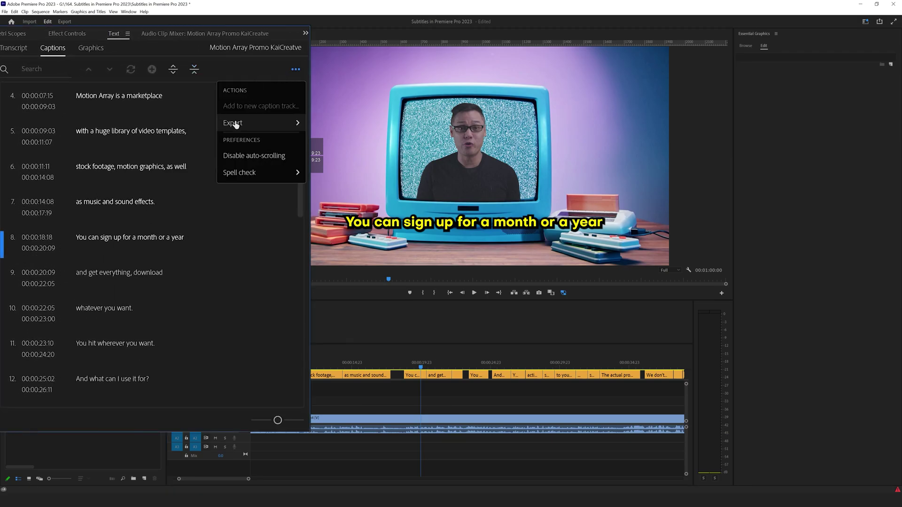
{"action": "mouse_move", "coordinate": [231, 129]}
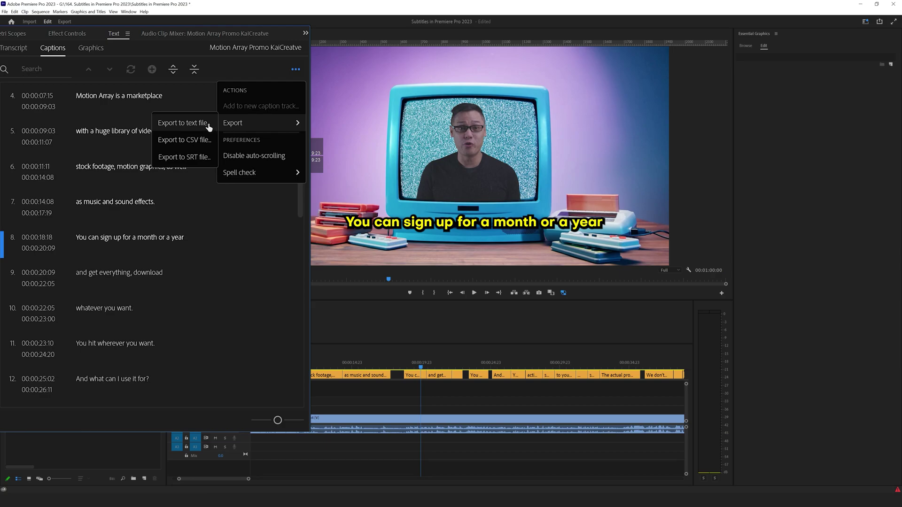
{"action": "left_click", "coordinate": [204, 158]}
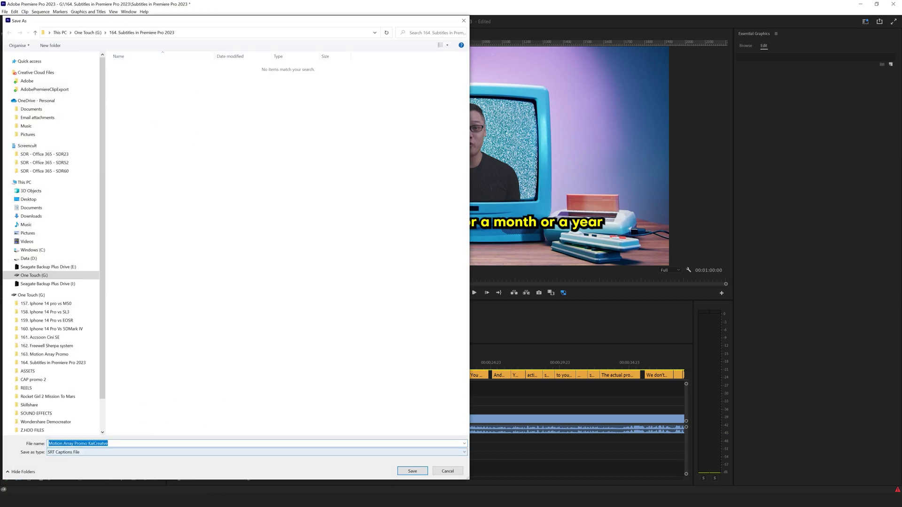
{"action": "left_click", "coordinate": [405, 472]}
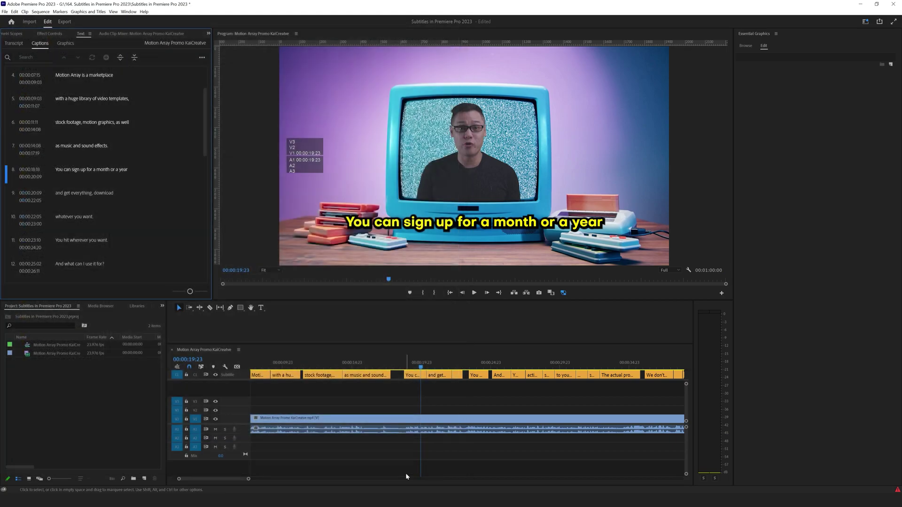
Open the Motion Array Promo KaiCreative SRT file in WordPad and scroll through its timed entries
{"action": "key", "text": "alt+Tab"}
{"action": "left_click", "coordinate": [397, 102]}
{"action": "right_click", "coordinate": [398, 101]}
{"action": "left_click", "coordinate": [408, 114]}
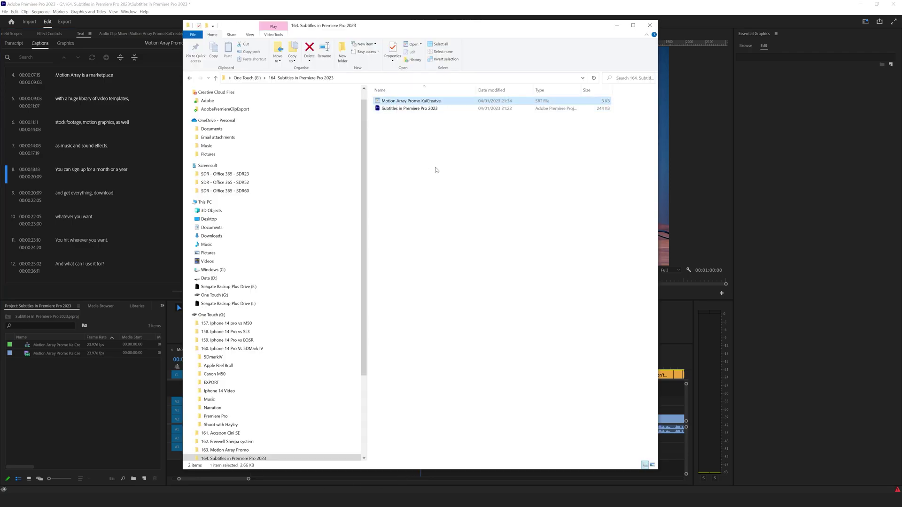
{"action": "left_click", "coordinate": [475, 252]}
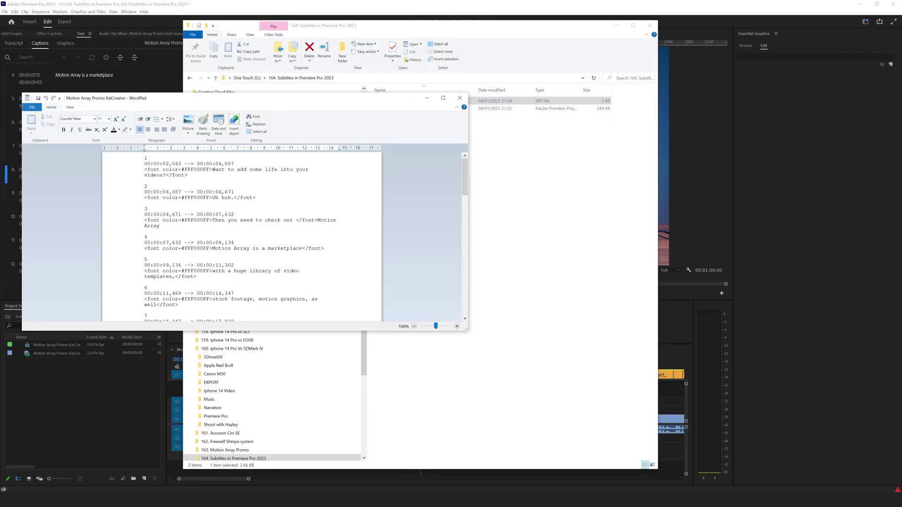
{"action": "scroll", "coordinate": [242, 235], "scroll_direction": "down", "scroll_amount": 5}
{"action": "scroll", "coordinate": [242, 235], "scroll_direction": "down", "scroll_amount": 20}
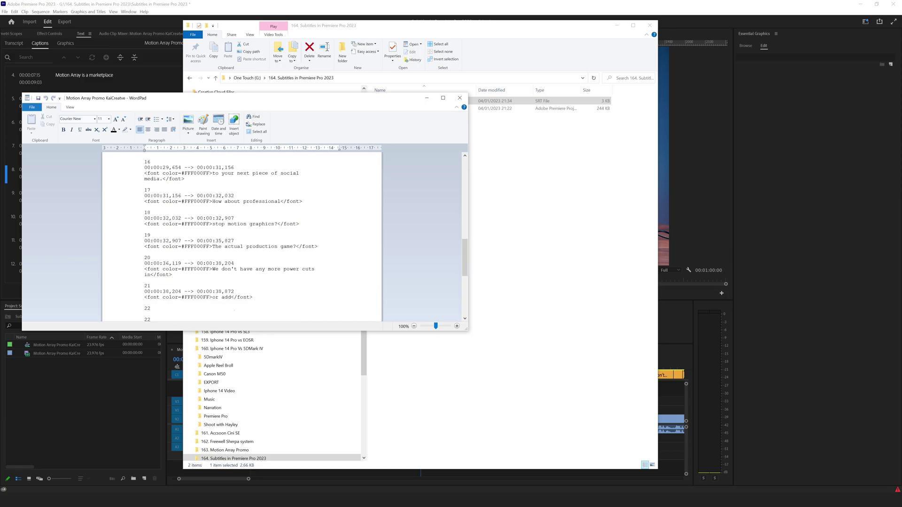